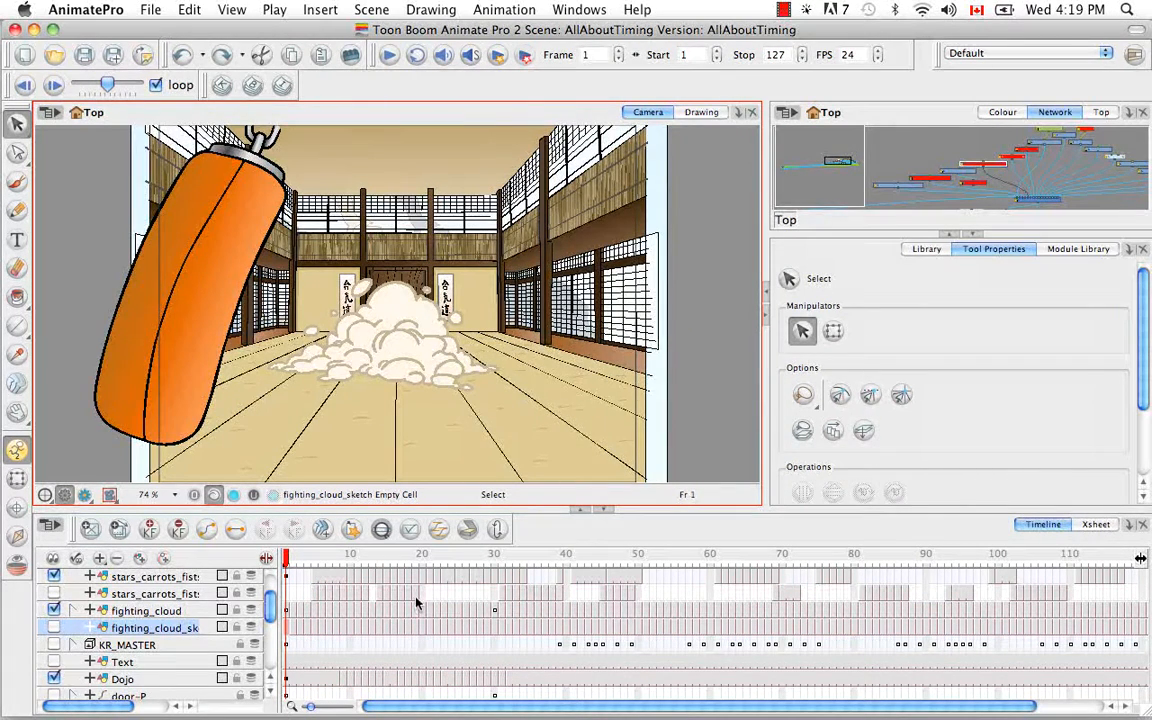
- Show the Xsheet enlarged and rename the fighting_cloud drawing at frame 1 as Drawing01
{"action": "left_click", "coordinate": [1096, 524]}
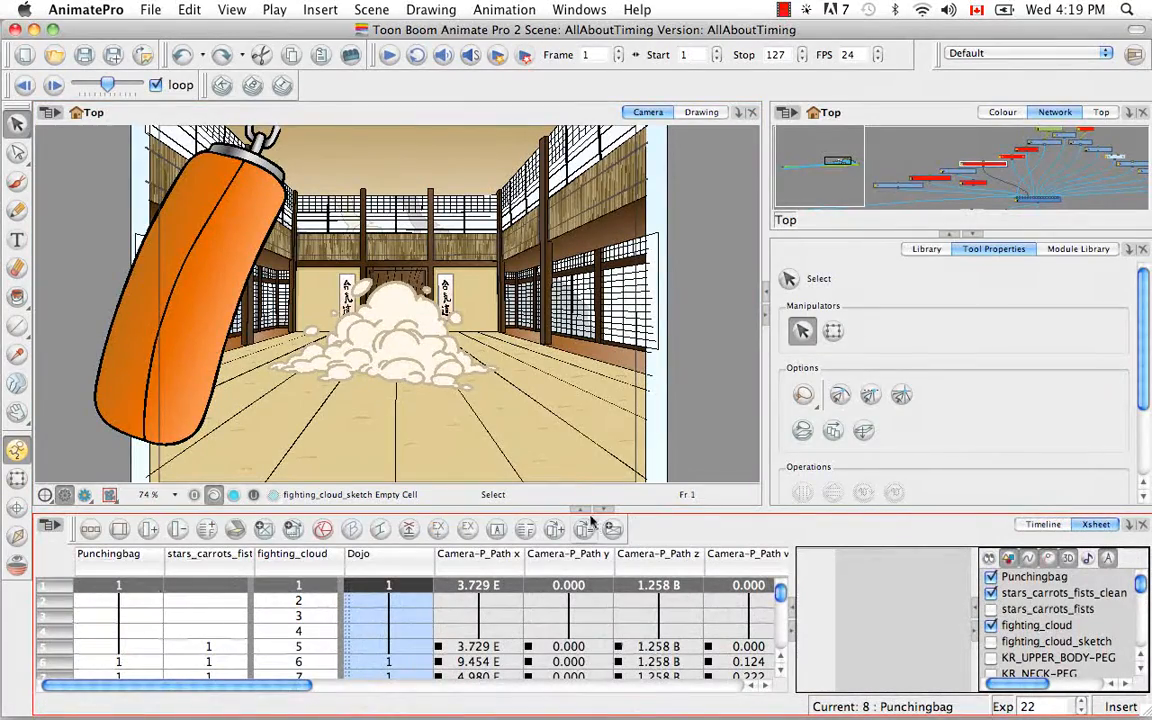
{"action": "left_click", "coordinate": [581, 510]}
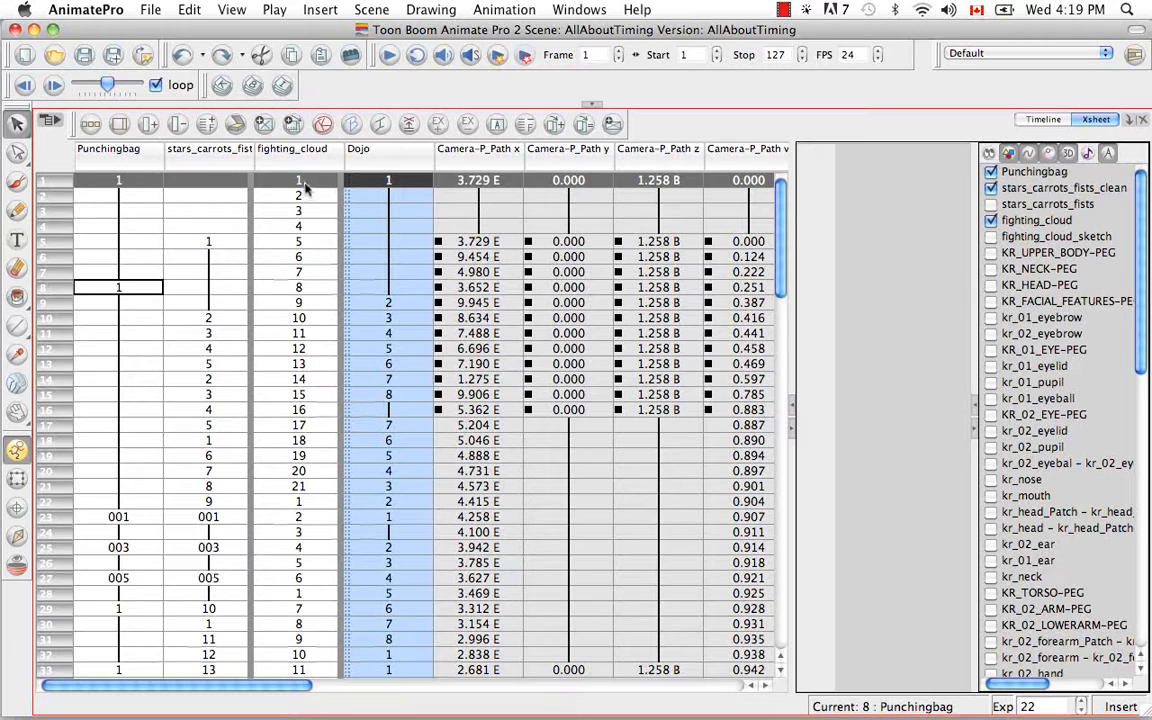
{"action": "left_click", "coordinate": [300, 183]}
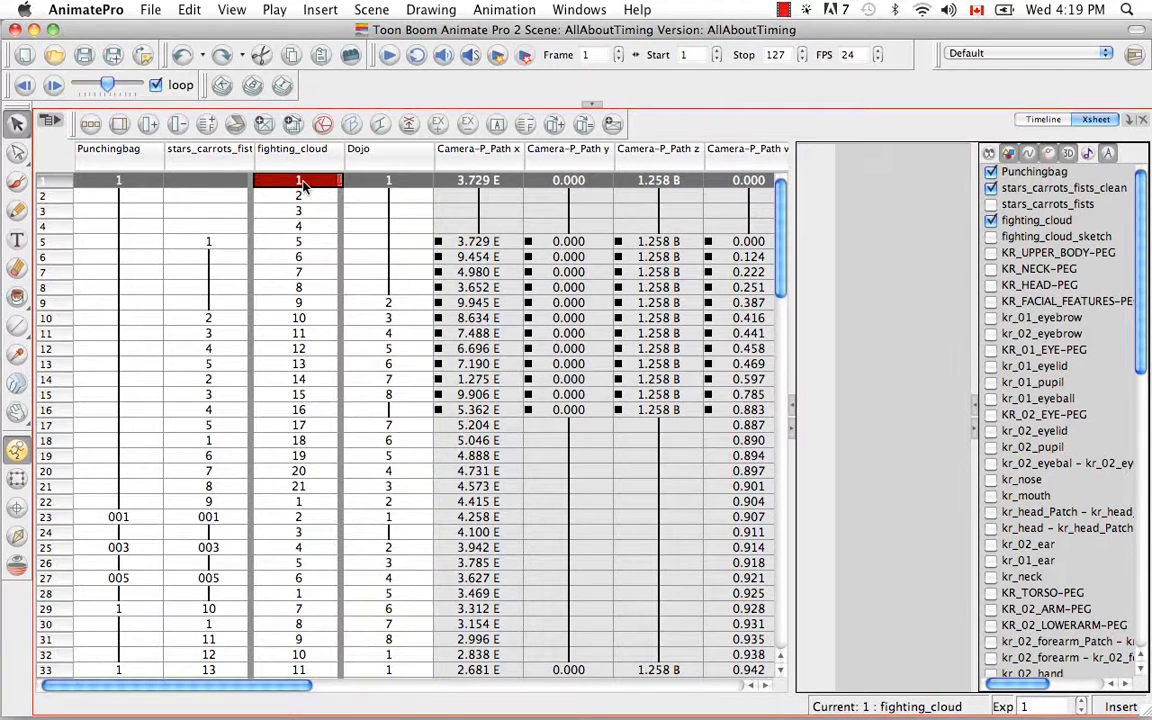
{"action": "left_click", "coordinate": [428, 12]}
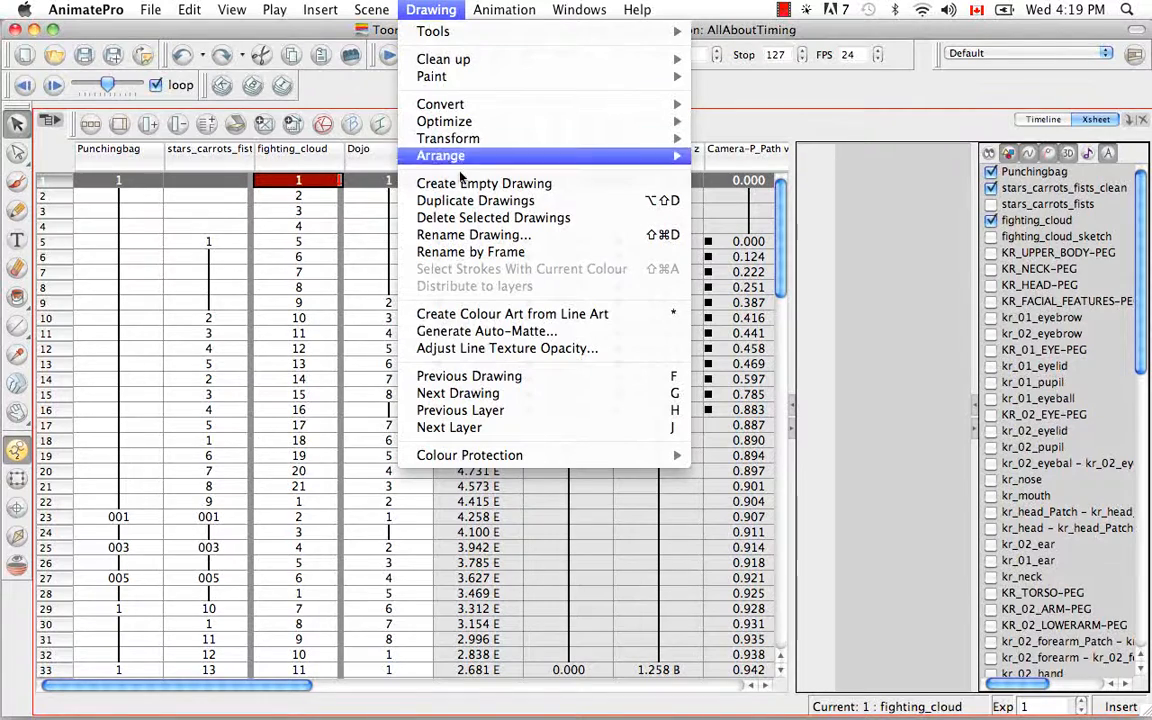
{"action": "left_click", "coordinate": [472, 234]}
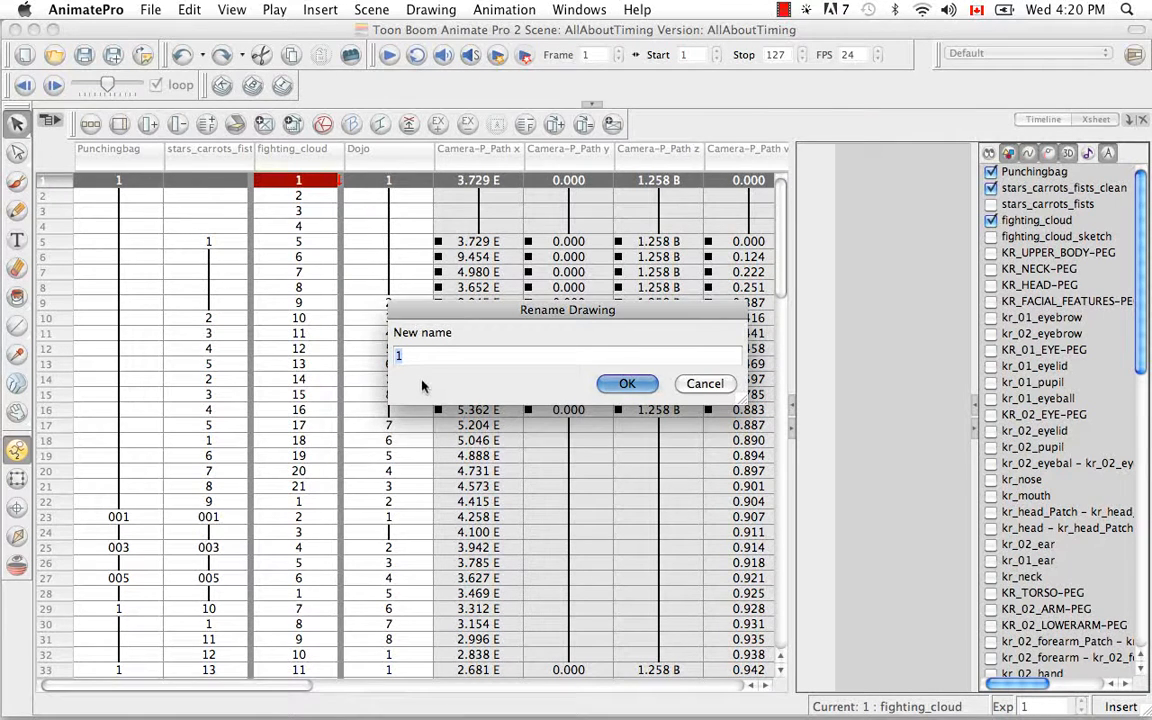
{"action": "key", "text": "BackSpace"}
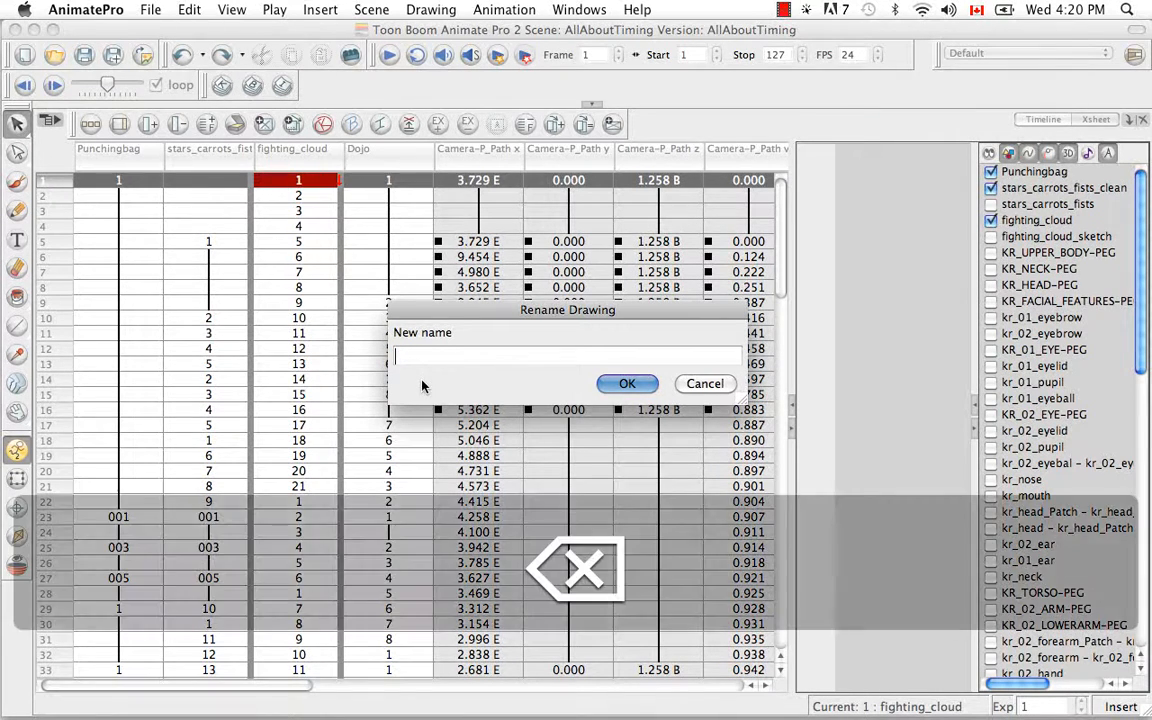
{"action": "type", "text": "Draw"}
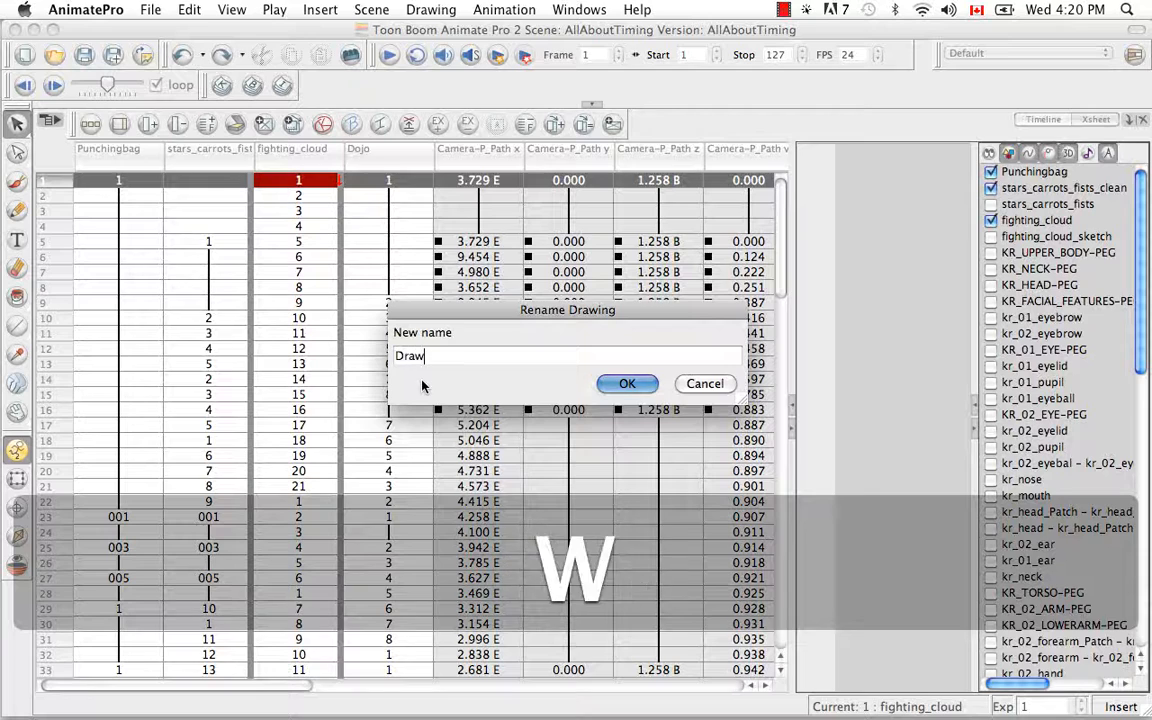
{"action": "type", "text": "ing01"}
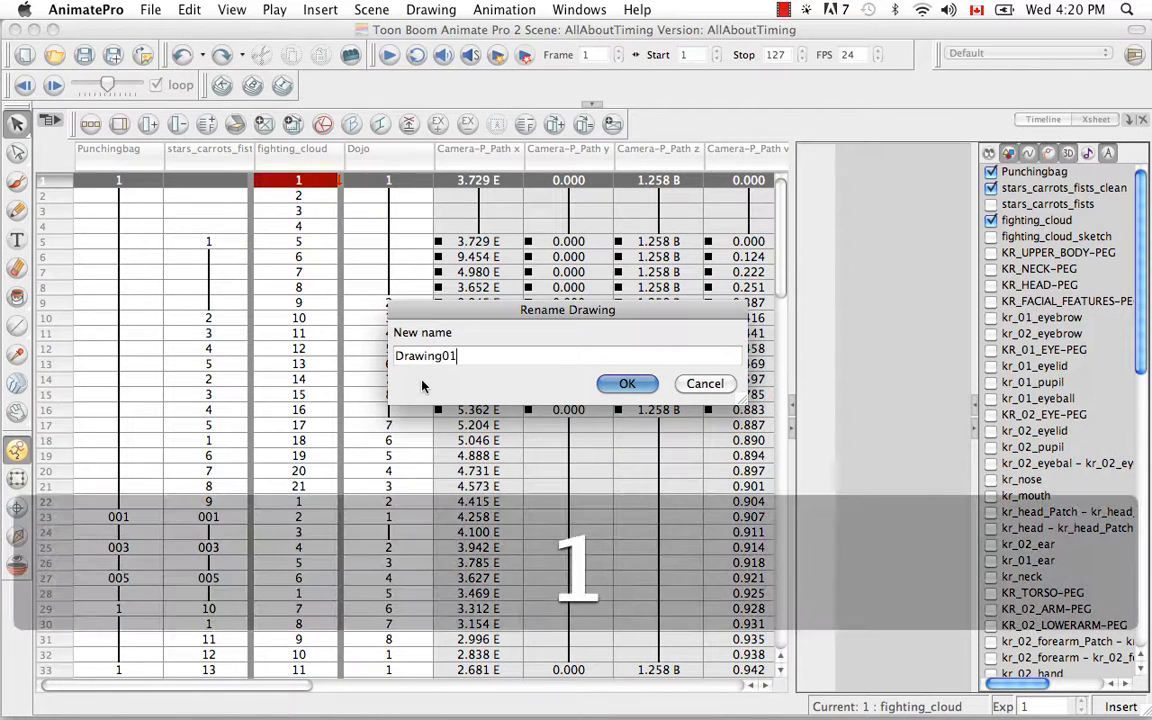
{"action": "left_click", "coordinate": [627, 384]}
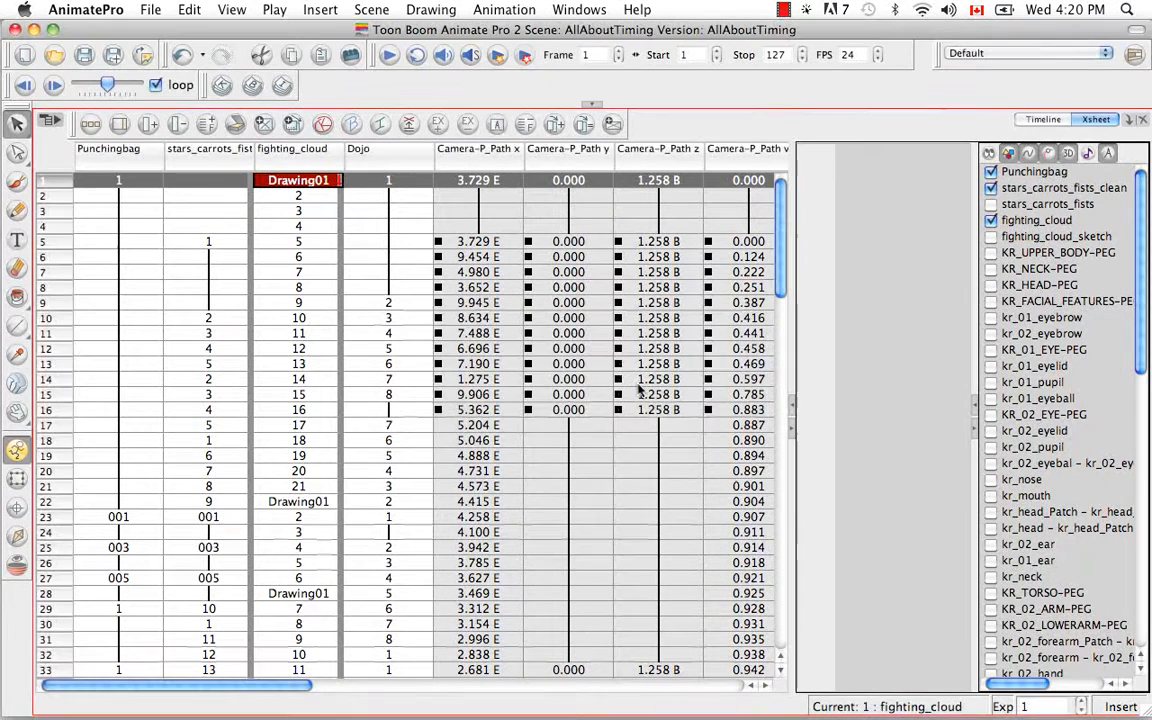
- Rename the fighting_cloud drawing at frame 2 as Drawing02
{"action": "left_click", "coordinate": [303, 195]}
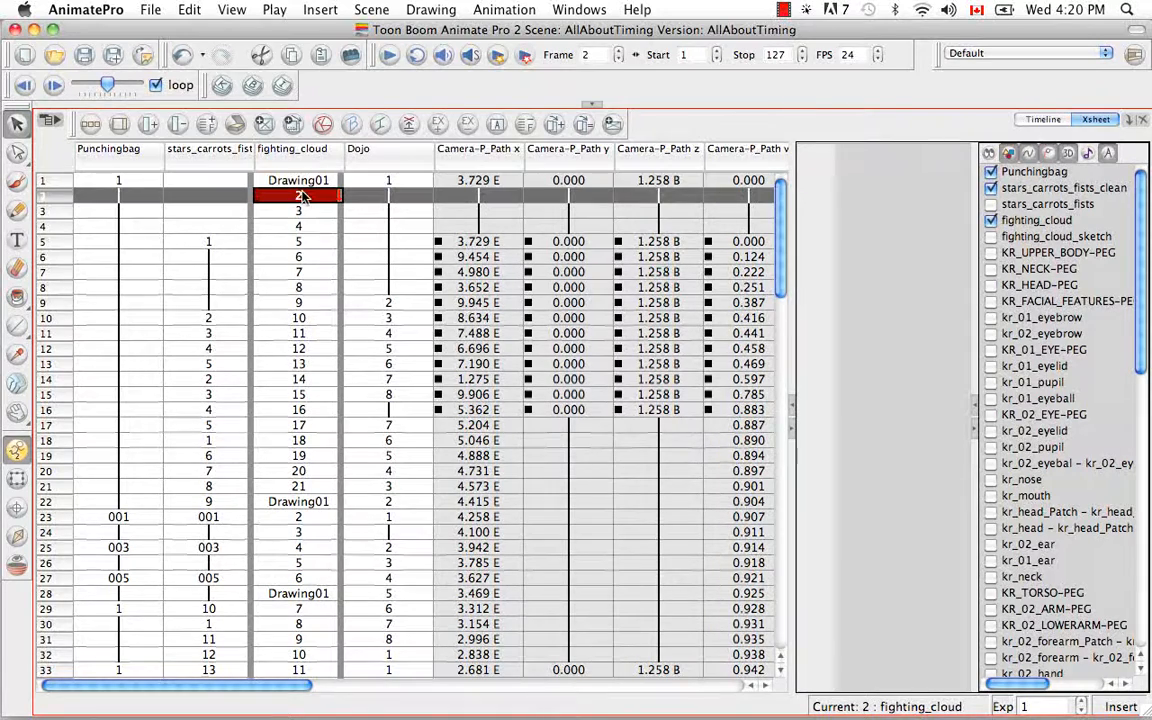
{"action": "right_click", "coordinate": [303, 195]}
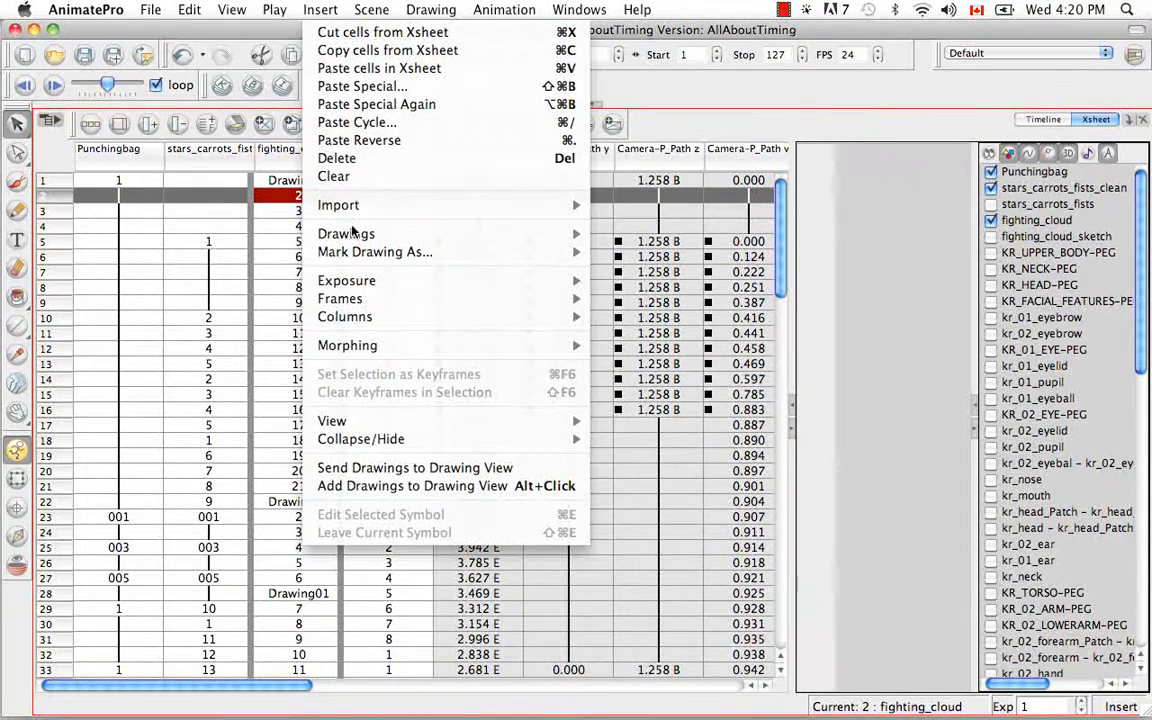
{"action": "mouse_move", "coordinate": [330, 233]}
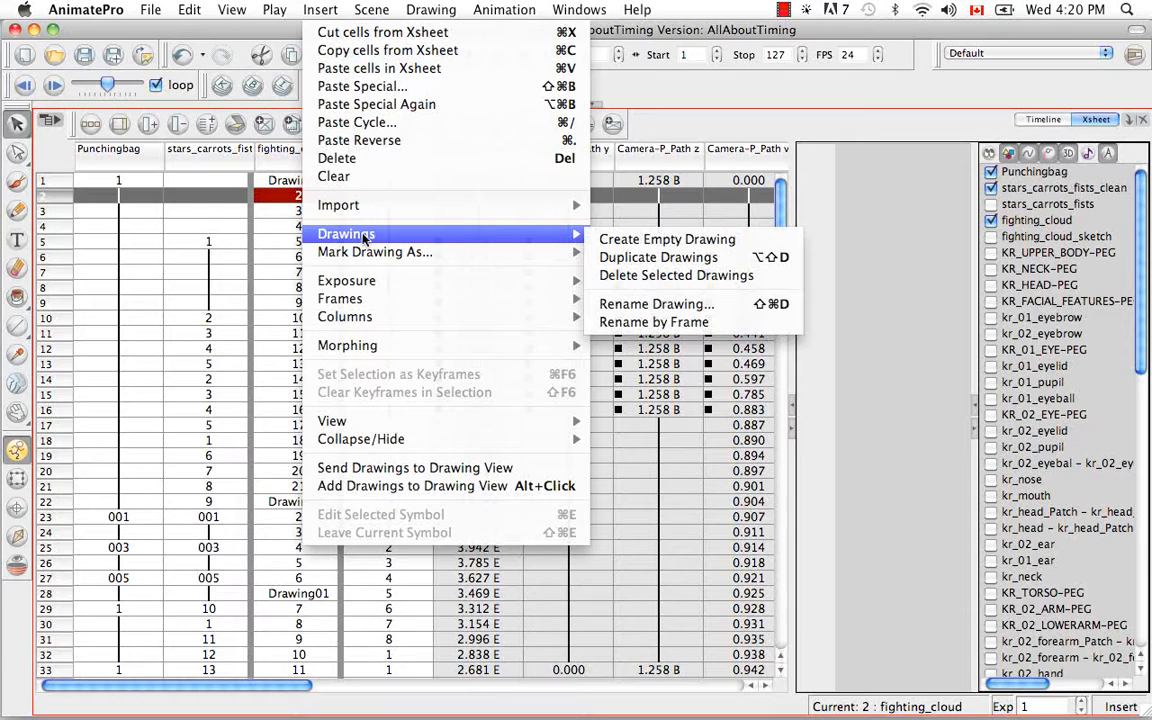
{"action": "left_click", "coordinate": [740, 304]}
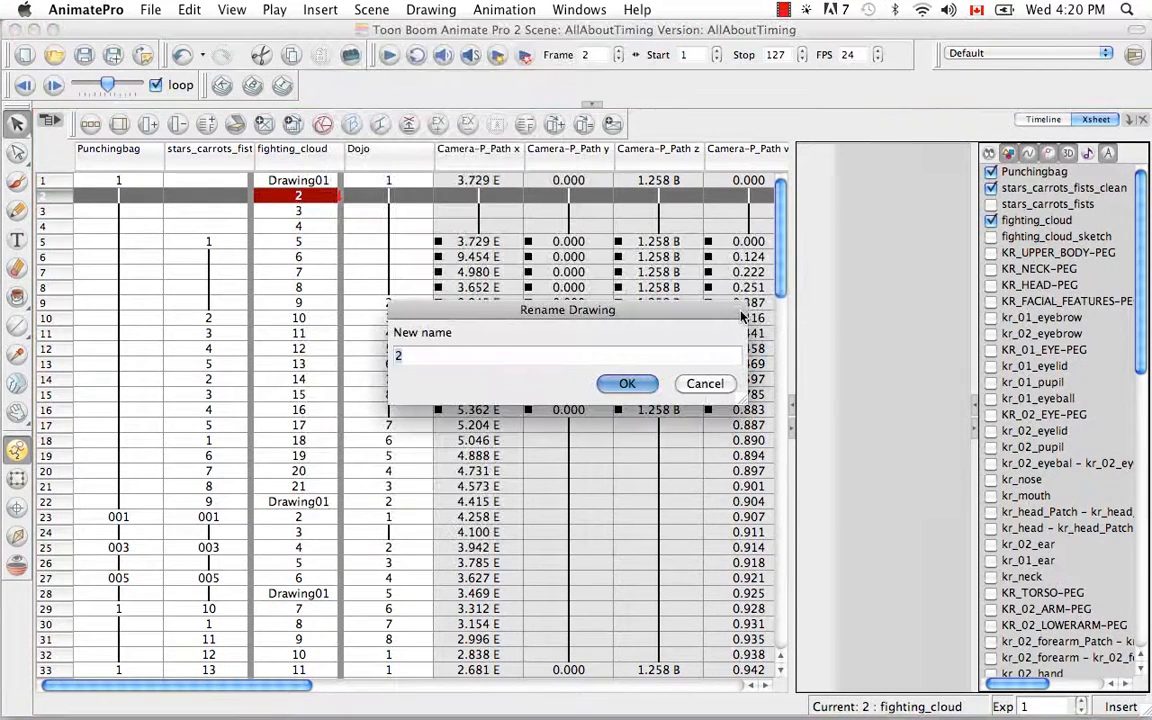
{"action": "key", "text": "BackSpace"}
{"action": "type", "text": "Drwing"}
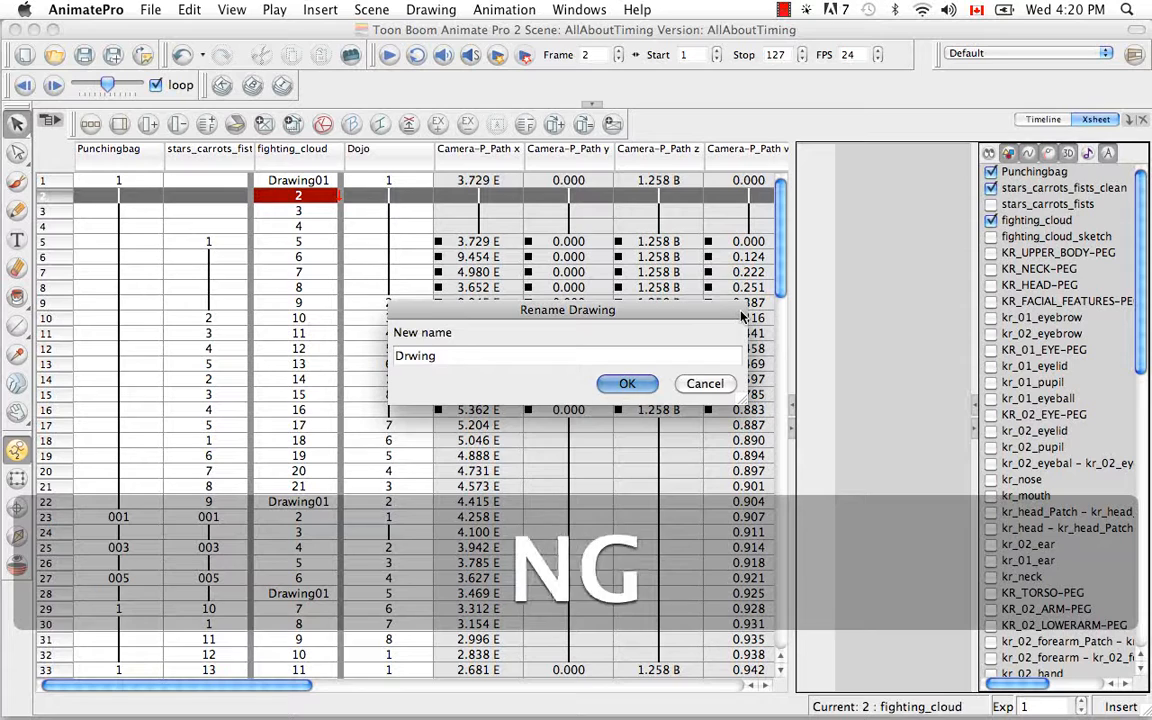
{"action": "key", "text": "BackSpace"}
{"action": "key", "text": "BackSpace"}
{"action": "key", "text": "BackSpace"}
{"action": "key", "text": "BackSpace"}
{"action": "type", "text": "awing02"}
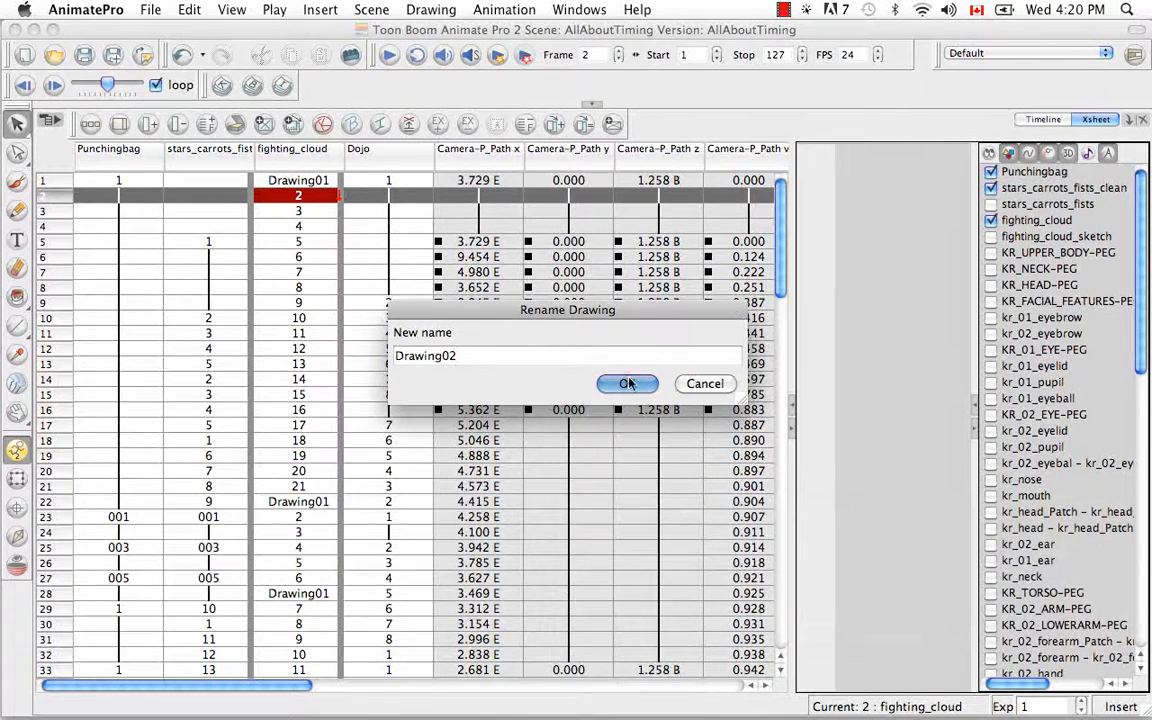
{"action": "key", "text": "Return"}
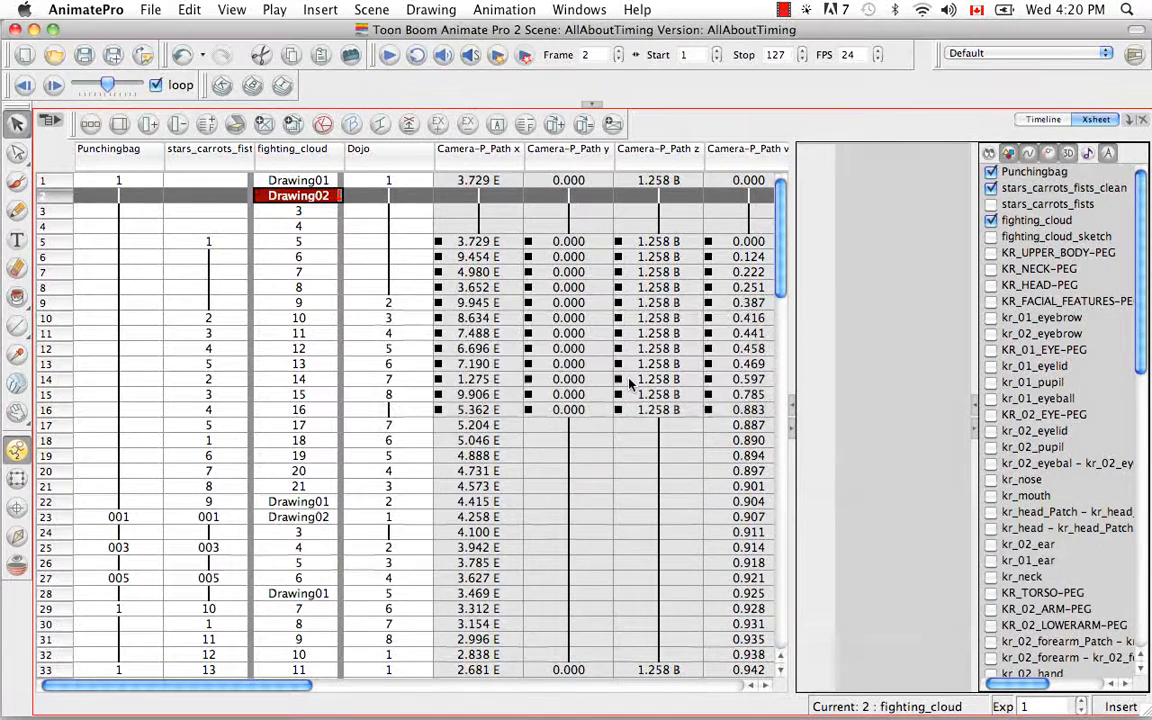
- Rename the fighting_cloud drawing at frame 3 as Drawing03
{"action": "left_click", "coordinate": [328, 211]}
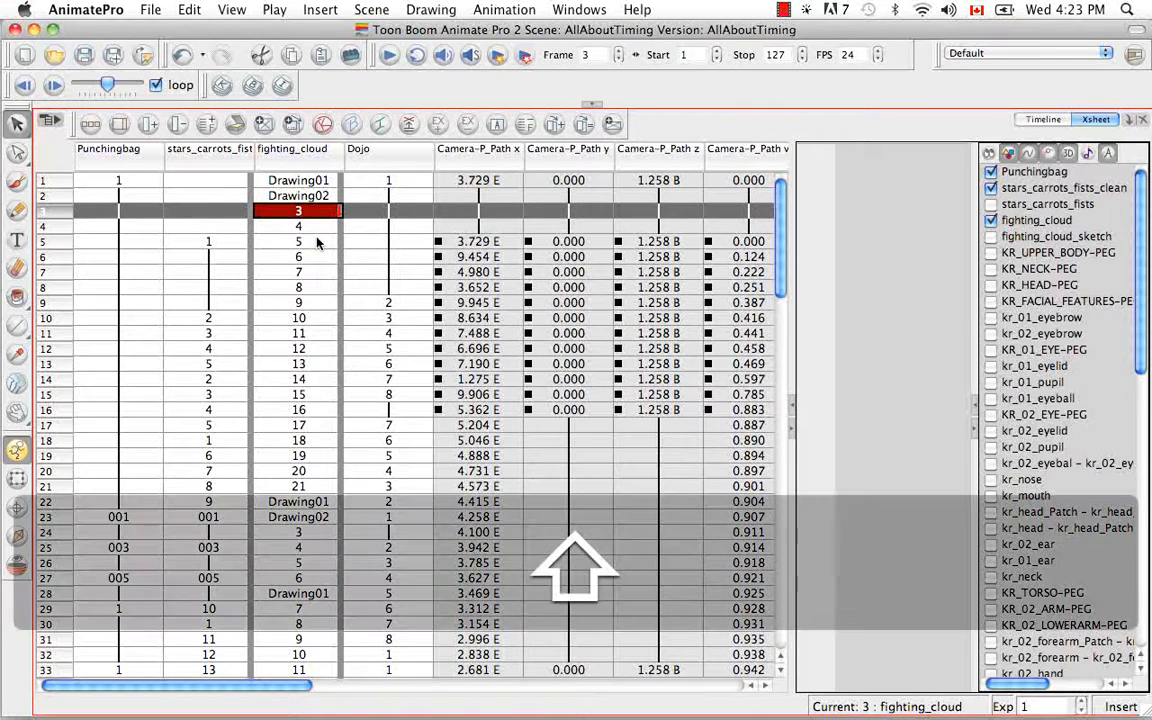
{"action": "key", "text": "shift+super+d"}
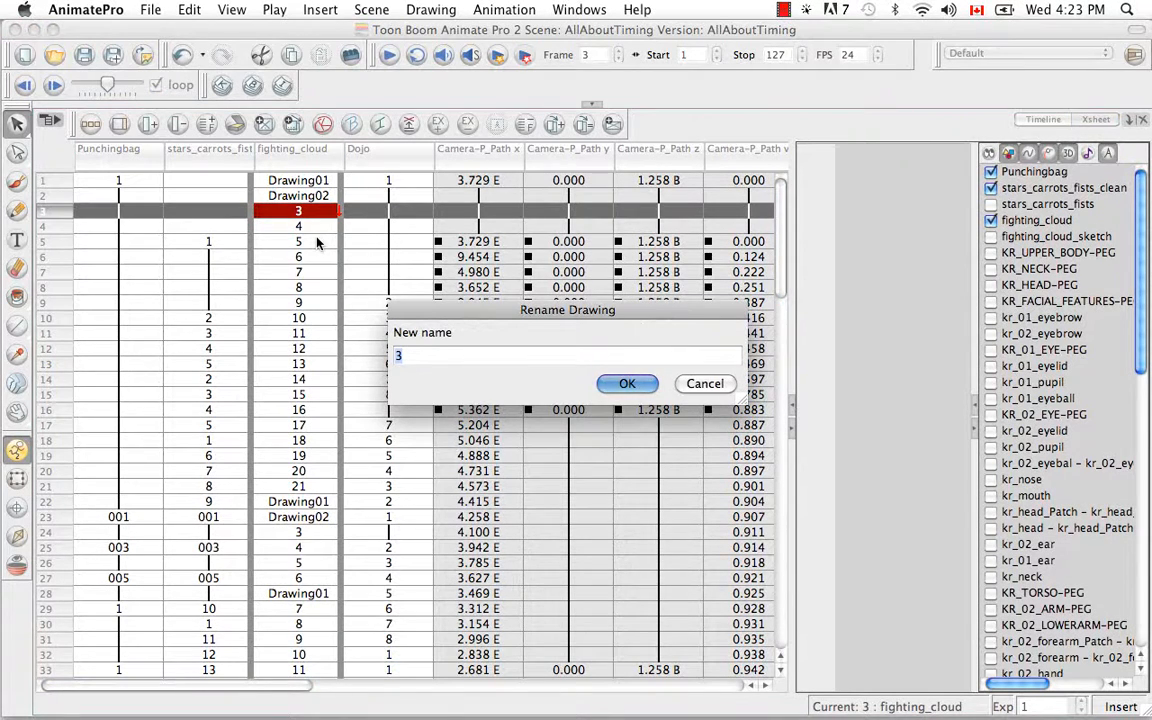
{"action": "key", "text": "BackSpace"}
{"action": "type", "text": "Drawing03"}
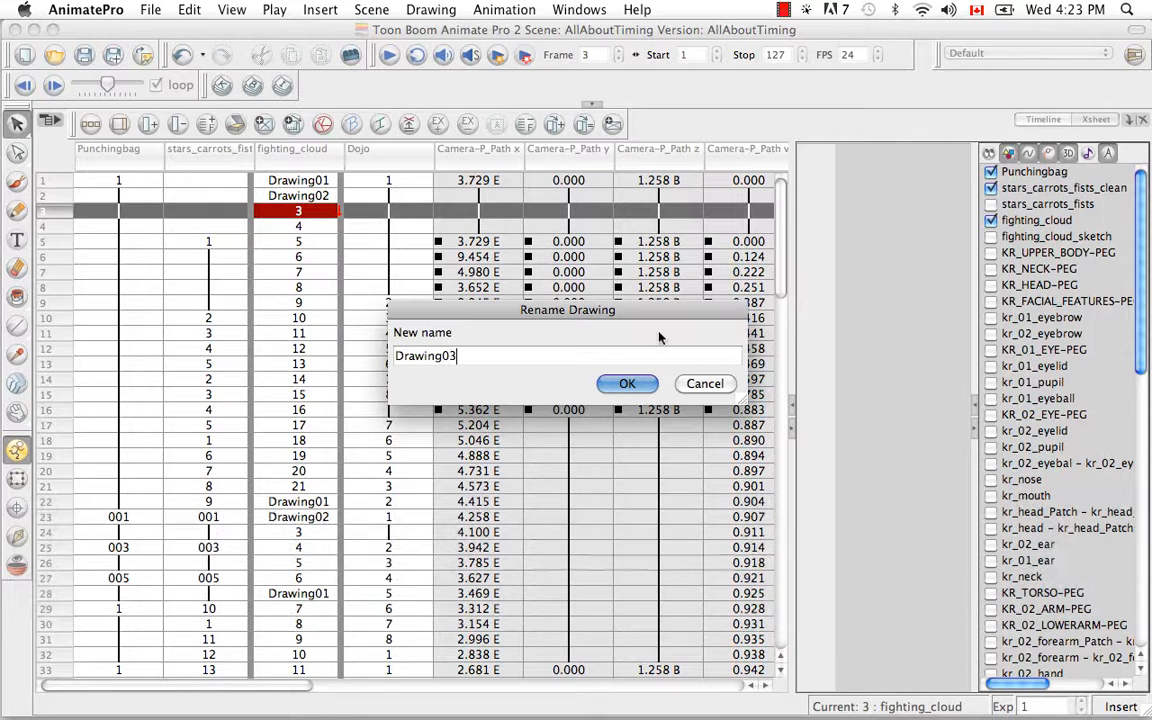
{"action": "left_click", "coordinate": [638, 383]}
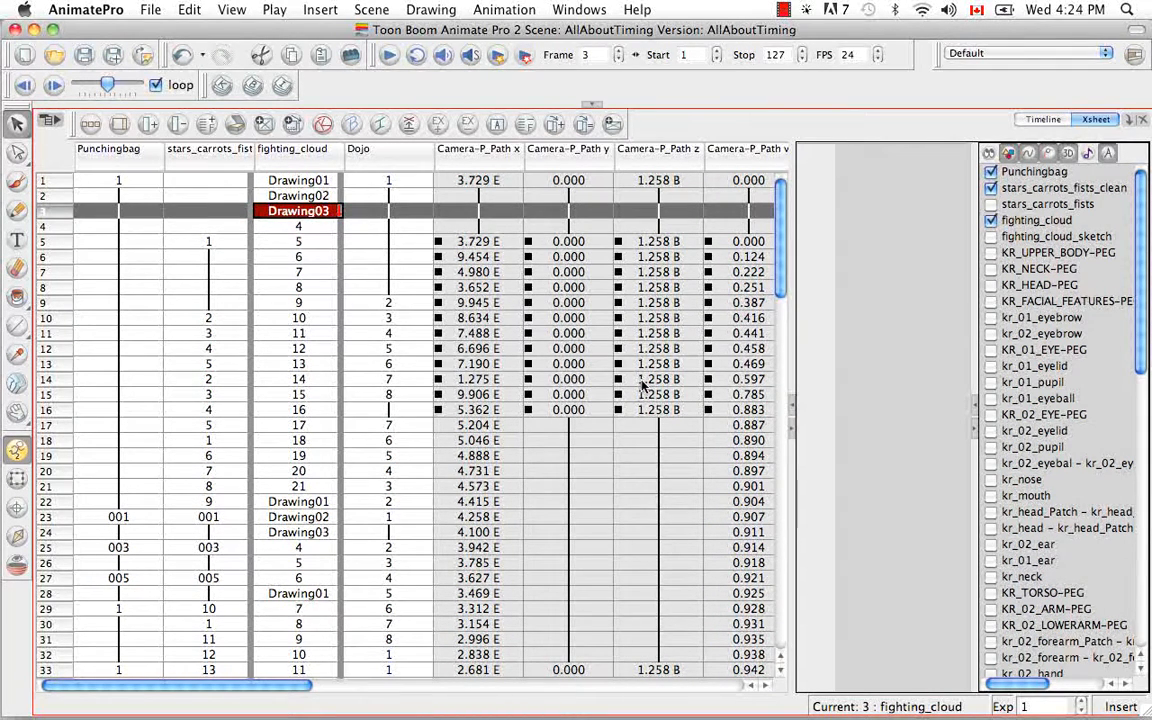
- Rename the fighting_cloud drawing at frame 4 as Drawing04
{"action": "key", "text": "Down"}
{"action": "left_click", "coordinate": [497, 124]}
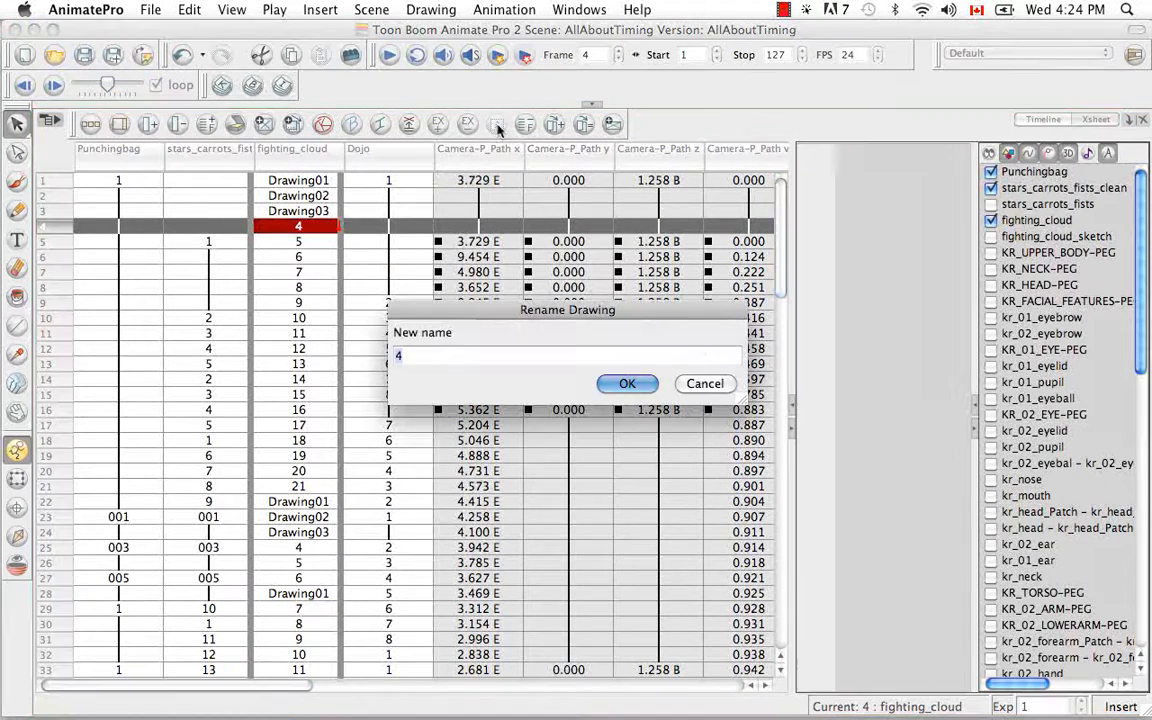
{"action": "type", "text": "Drawing04"}
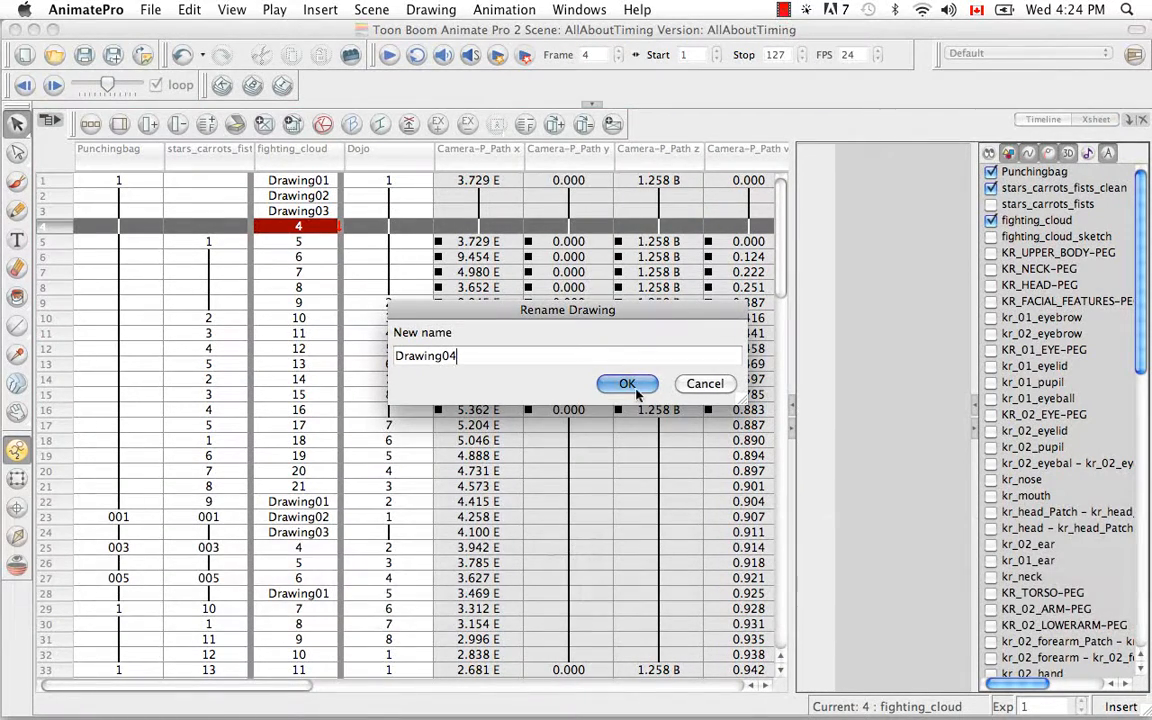
{"action": "key", "text": "Return"}
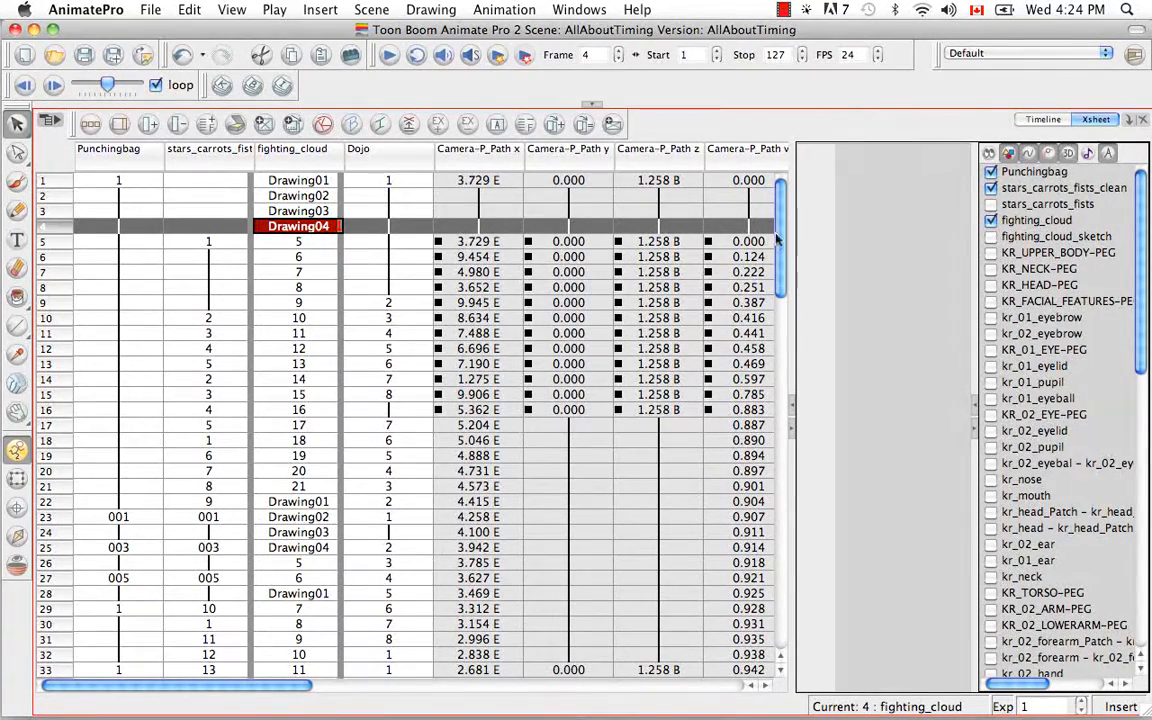
- Rename the fighting_cloud drawings Drawing01 to Drawing04 in frames 1 to 4 by their frame numbers
{"action": "scroll", "coordinate": [788, 290], "scroll_direction": "down", "scroll_amount": 4}
{"action": "scroll", "coordinate": [788, 290], "scroll_direction": "down", "scroll_amount": 12}
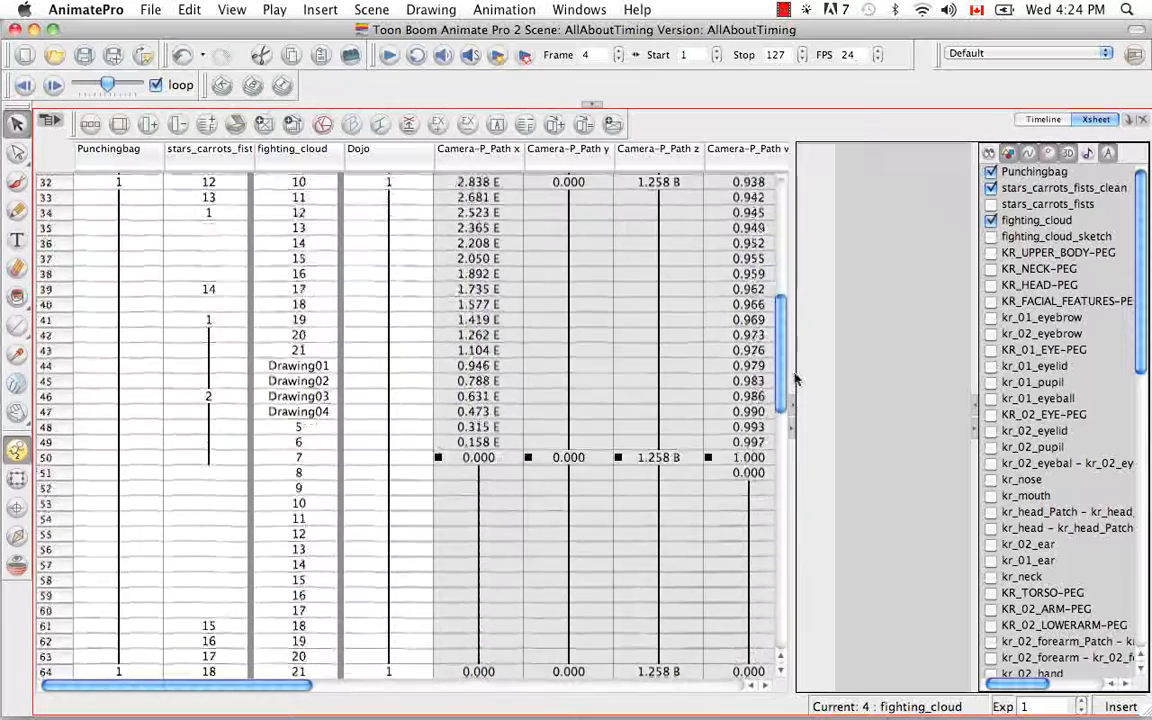
{"action": "scroll", "coordinate": [797, 381], "scroll_direction": "up", "scroll_amount": 16}
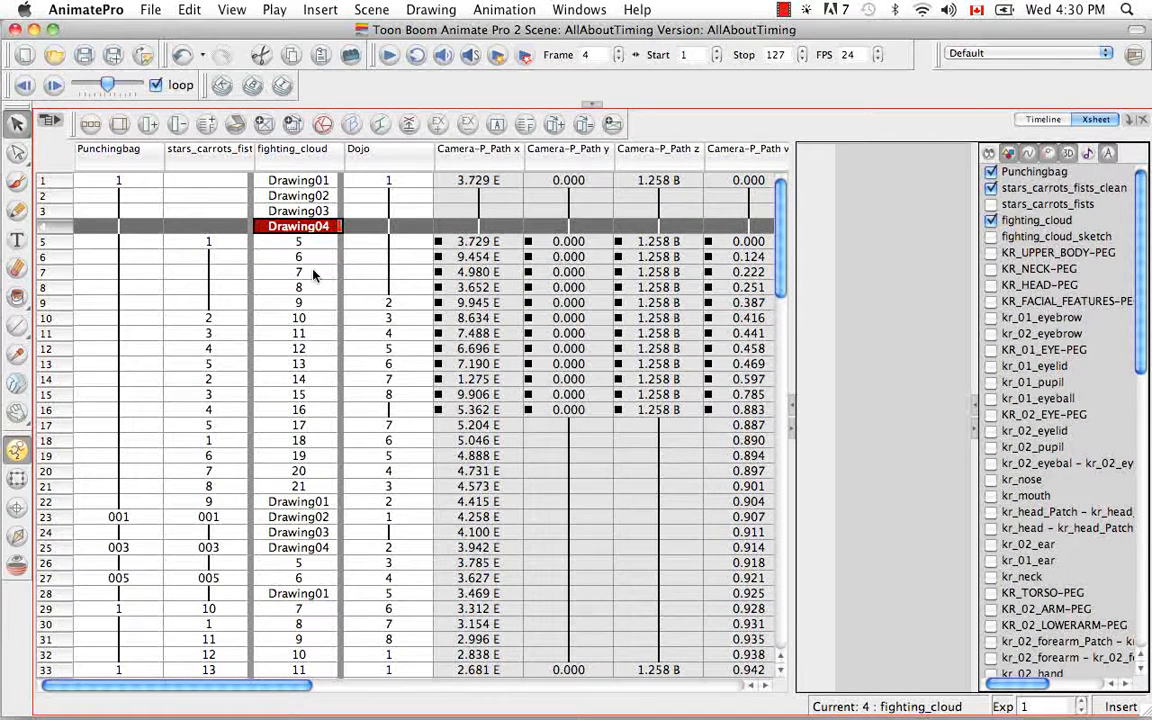
{"action": "left_click", "coordinate": [311, 184]}
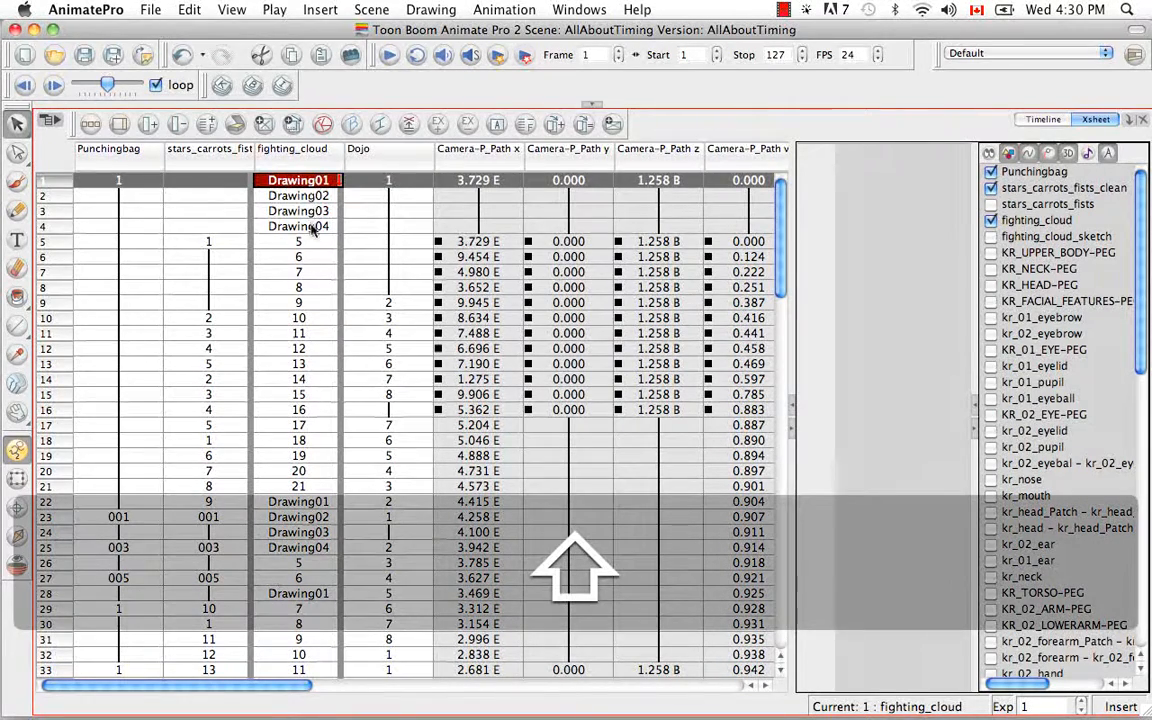
{"action": "left_click", "coordinate": [313, 227], "text": "shift"}
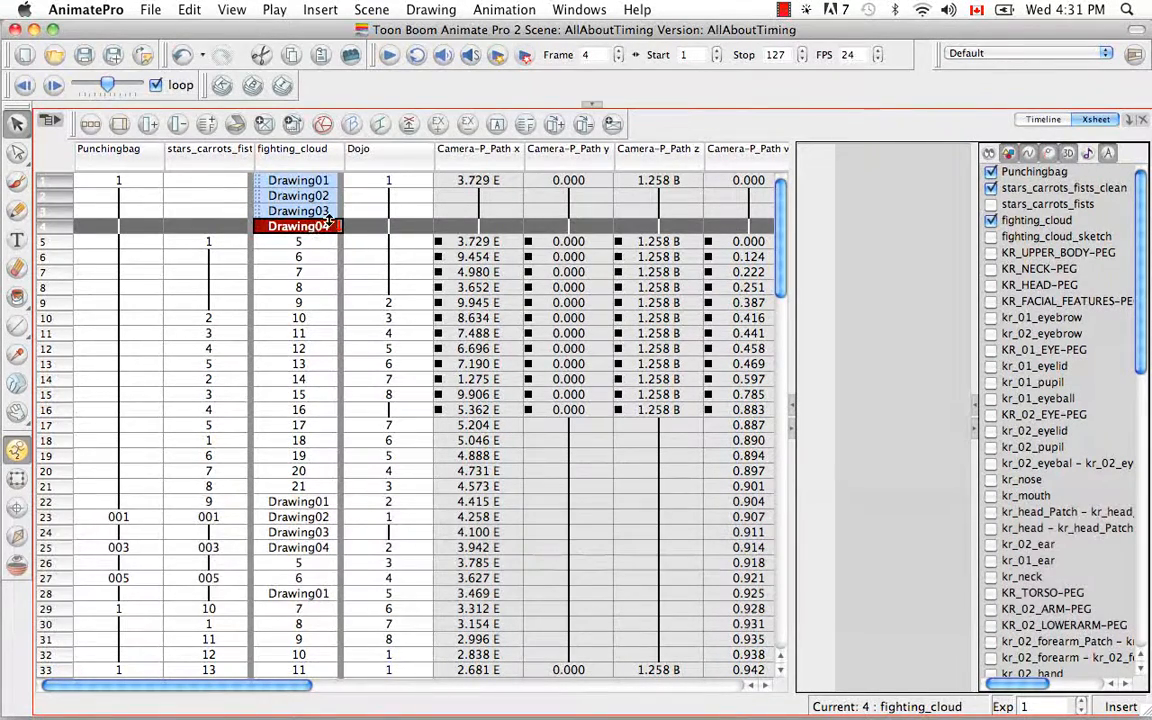
{"action": "left_click", "coordinate": [424, 11]}
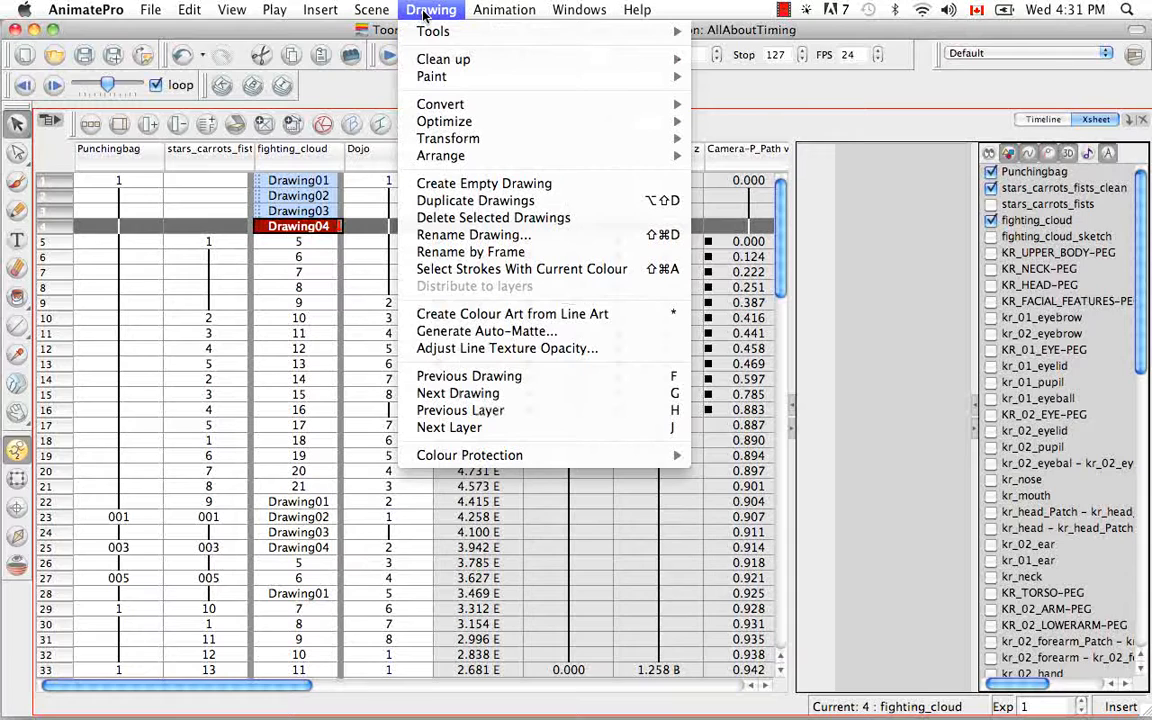
{"action": "left_click", "coordinate": [472, 254]}
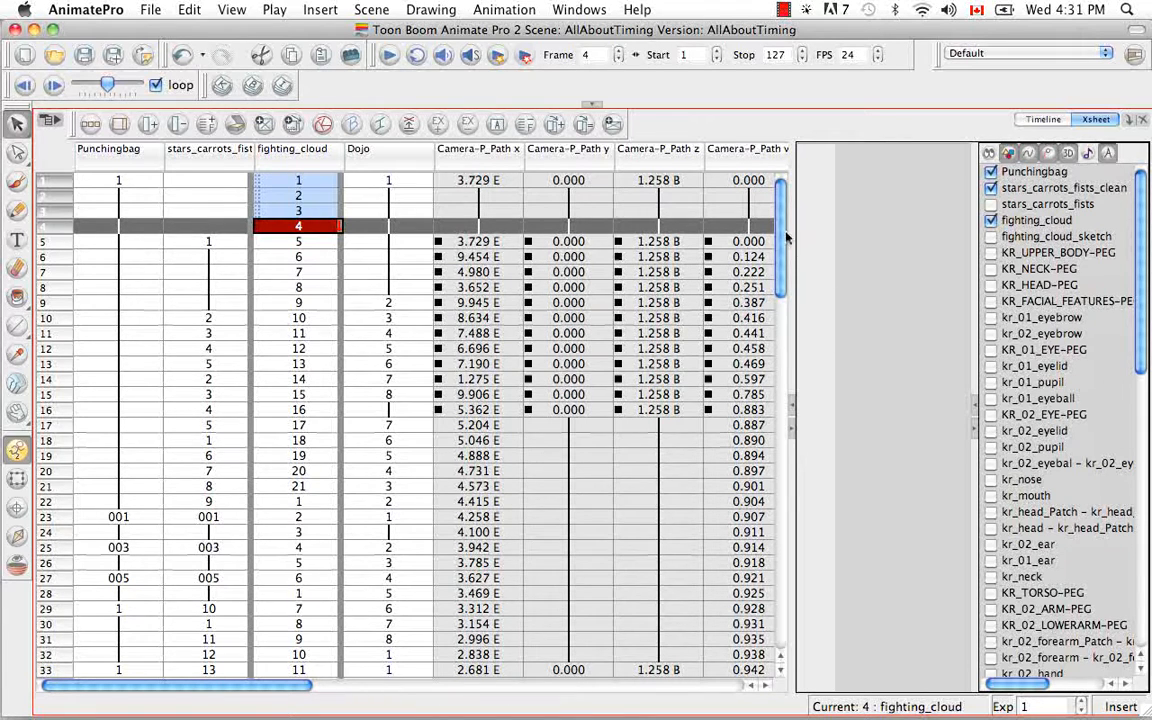
{"action": "mouse_move", "coordinate": [785, 232]}
{"action": "left_mouse_down"}
{"action": "mouse_move", "coordinate": [785, 372]}
{"action": "mouse_move", "coordinate": [785, 228]}
{"action": "left_mouse_up"}
- Delete the selected fighting_cloud drawings in frames 1 to 4, and undo the deletion
{"action": "left_click", "coordinate": [429, 10]}
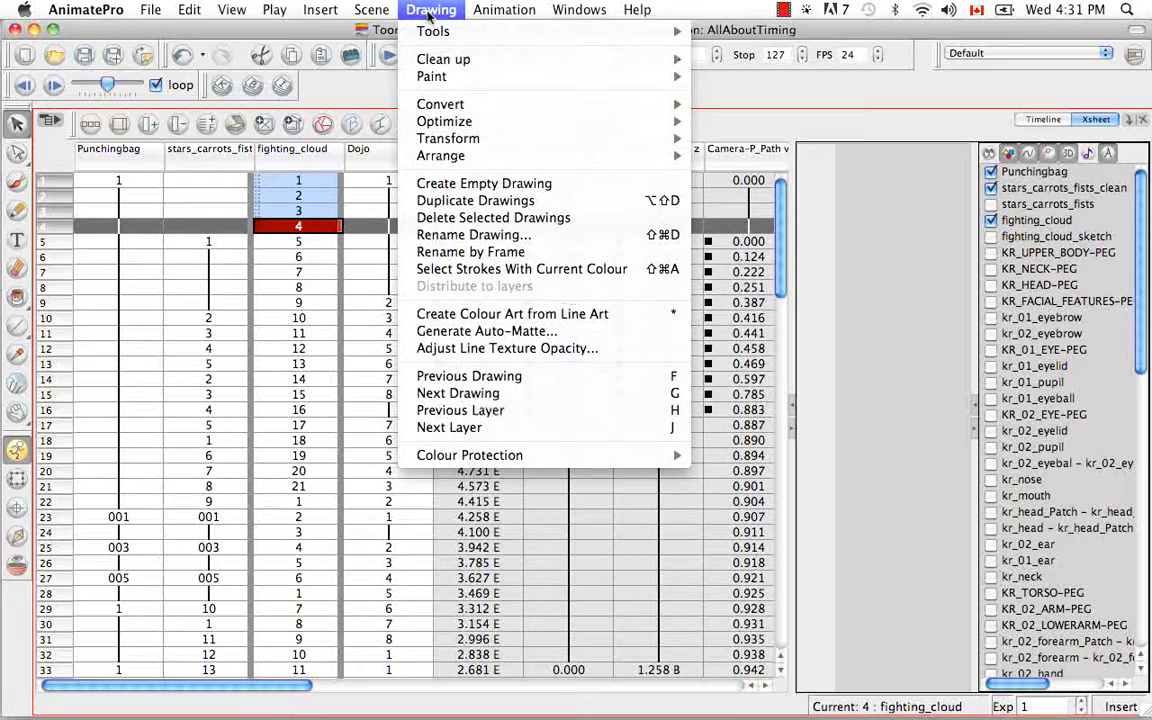
{"action": "left_click", "coordinate": [501, 218]}
{"action": "key", "text": "super+z"}
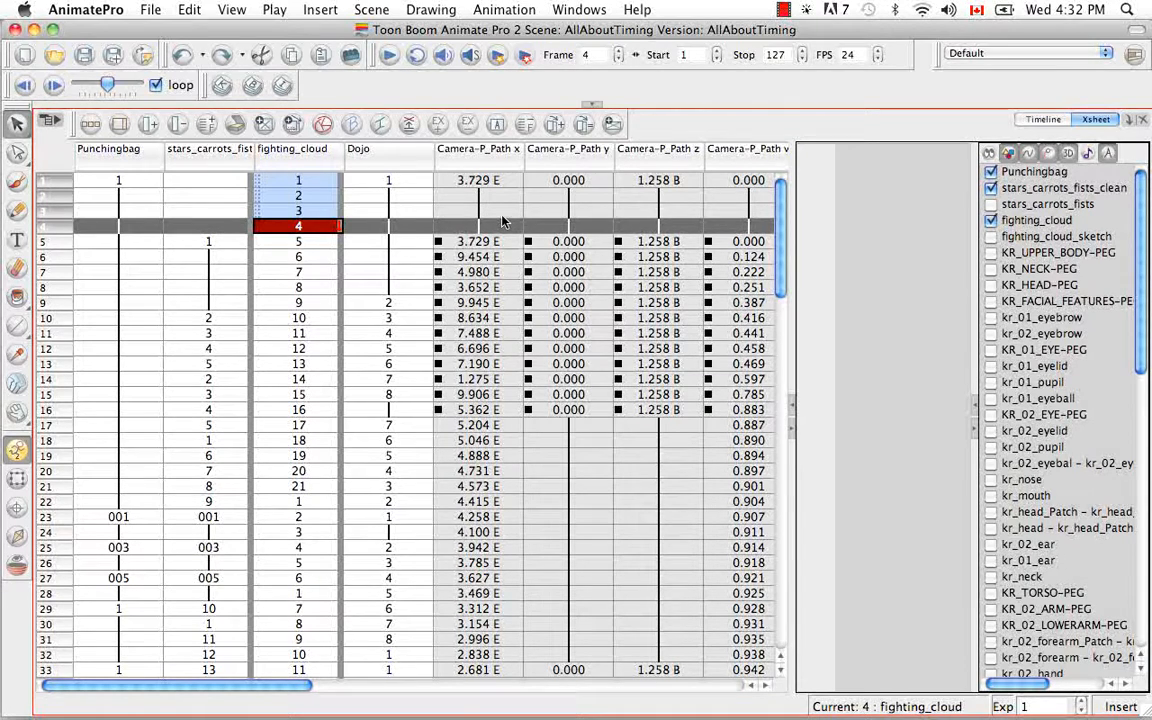
- Switch to the Timeline view and duplicate the Punchingbag drawing at frame 3
{"action": "left_click", "coordinate": [1050, 120]}
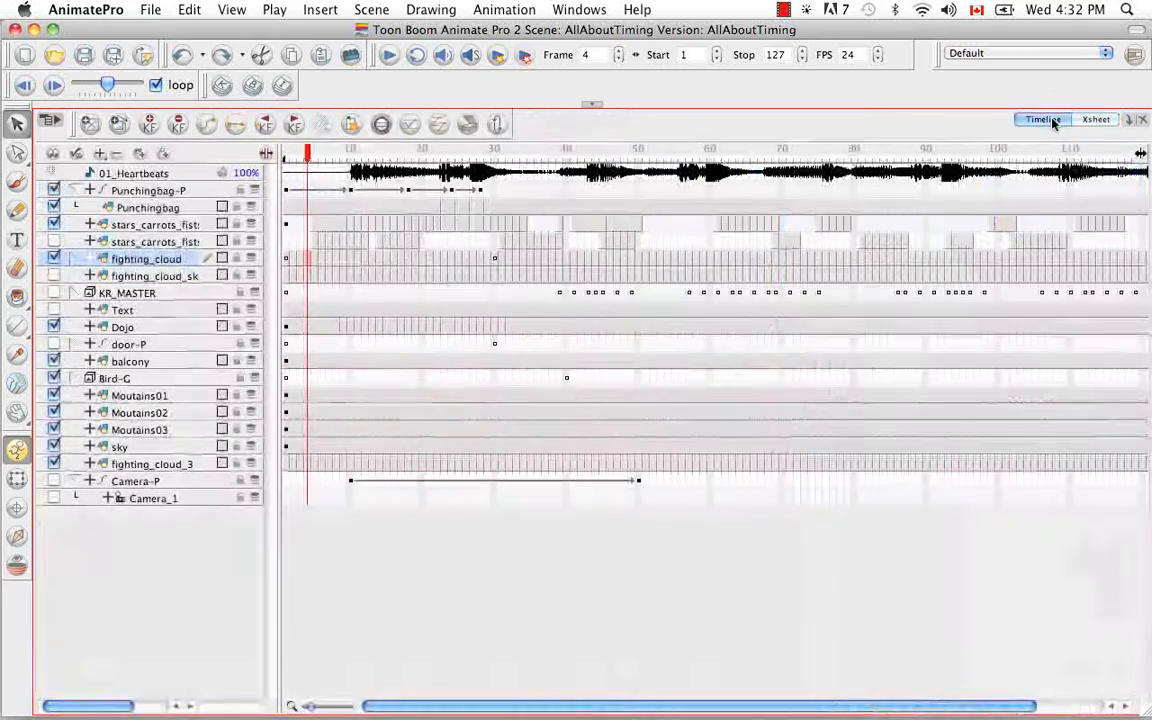
{"action": "left_click", "coordinate": [286, 207]}
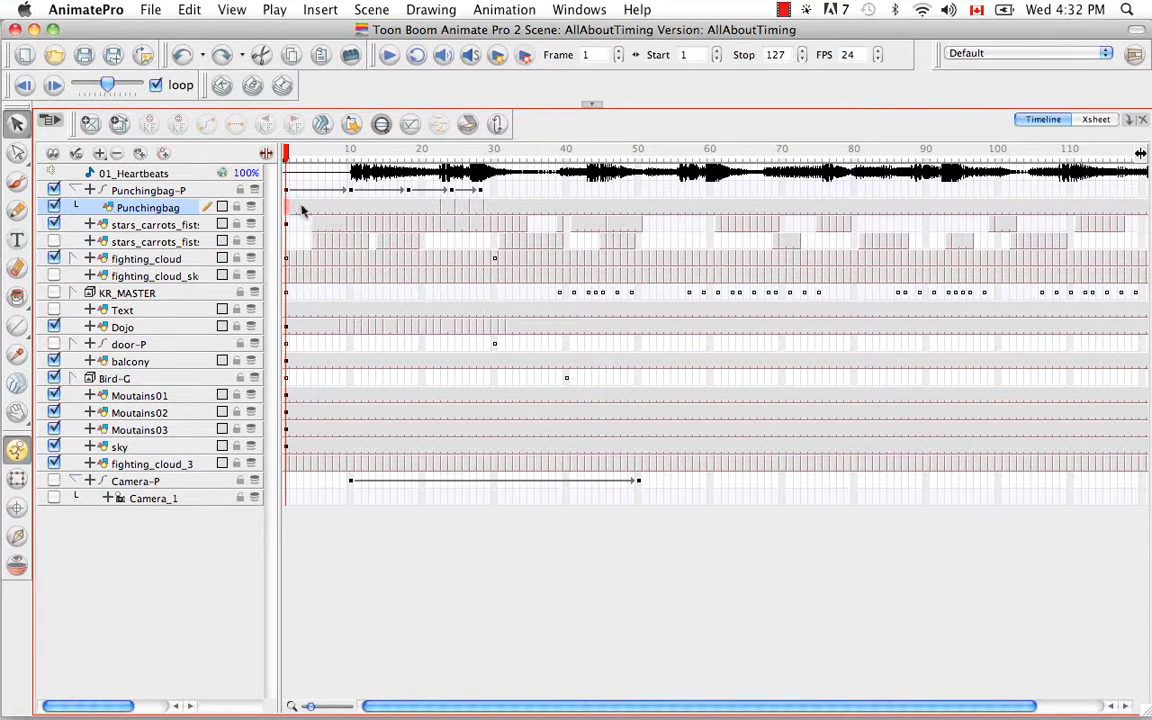
{"action": "left_click", "coordinate": [303, 210]}
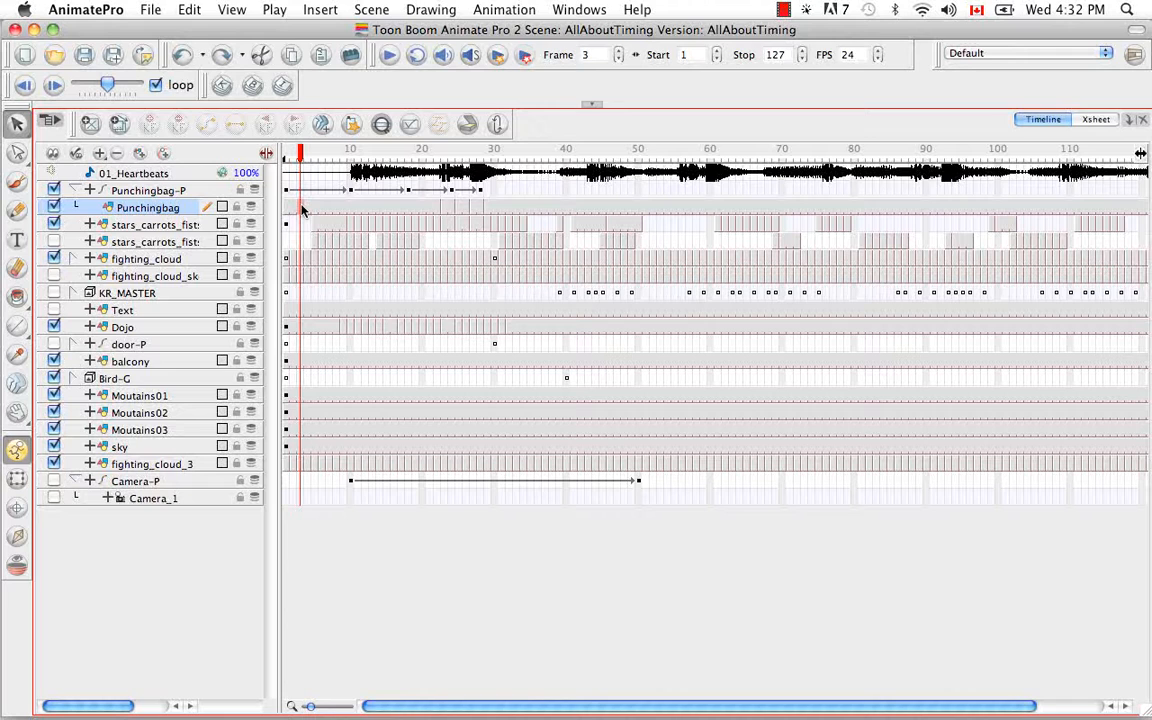
{"action": "left_click", "coordinate": [430, 10]}
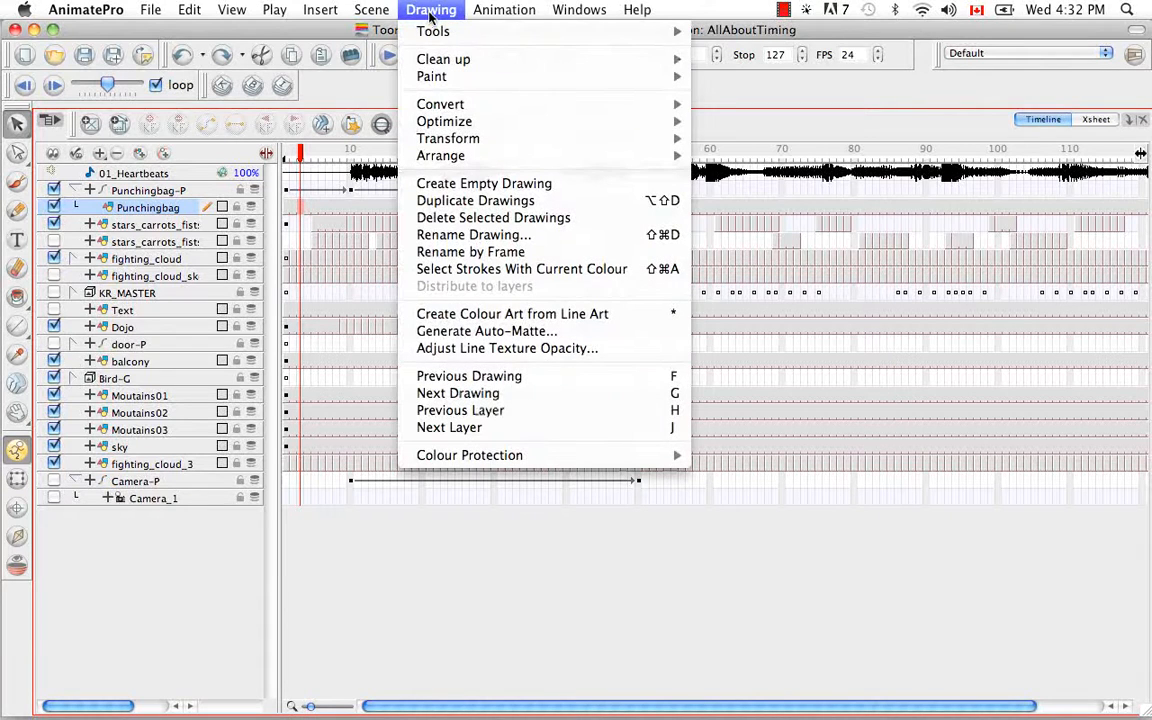
{"action": "left_click", "coordinate": [468, 201]}
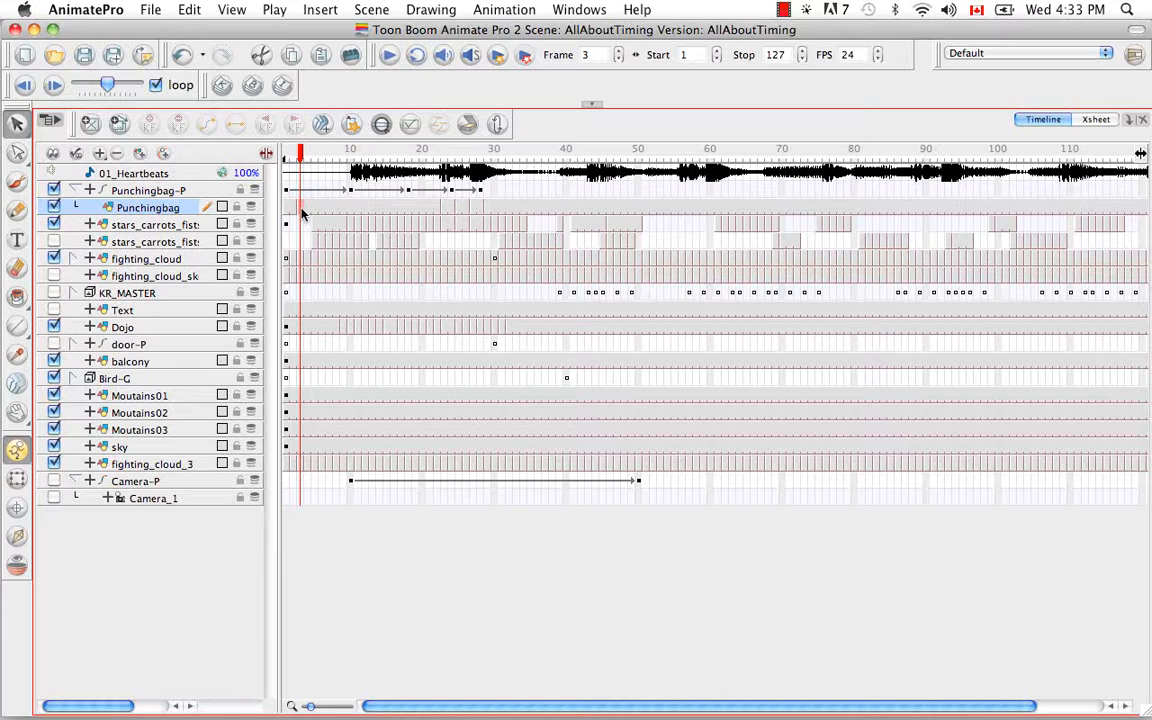
- Copy the cells of frames 45 to 49 on the stars_carrots_fists layer
{"action": "left_click", "coordinate": [604, 245]}
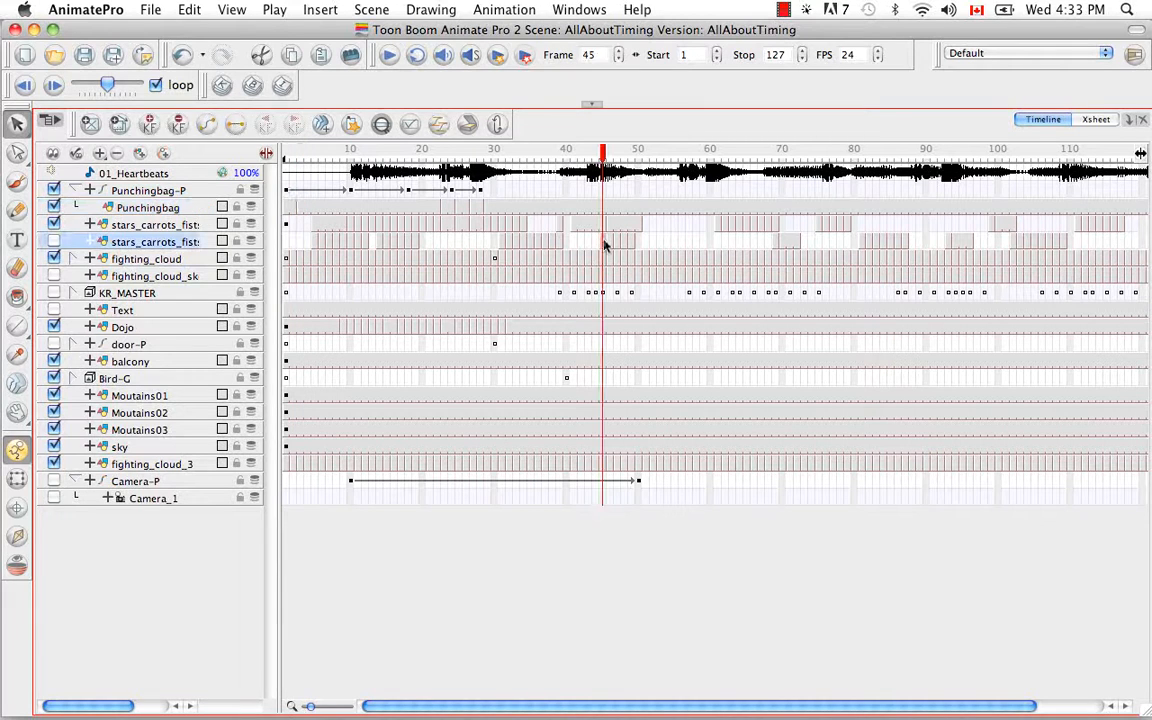
{"action": "left_click", "coordinate": [633, 245], "text": "shift"}
{"action": "left_click", "coordinate": [189, 9]}
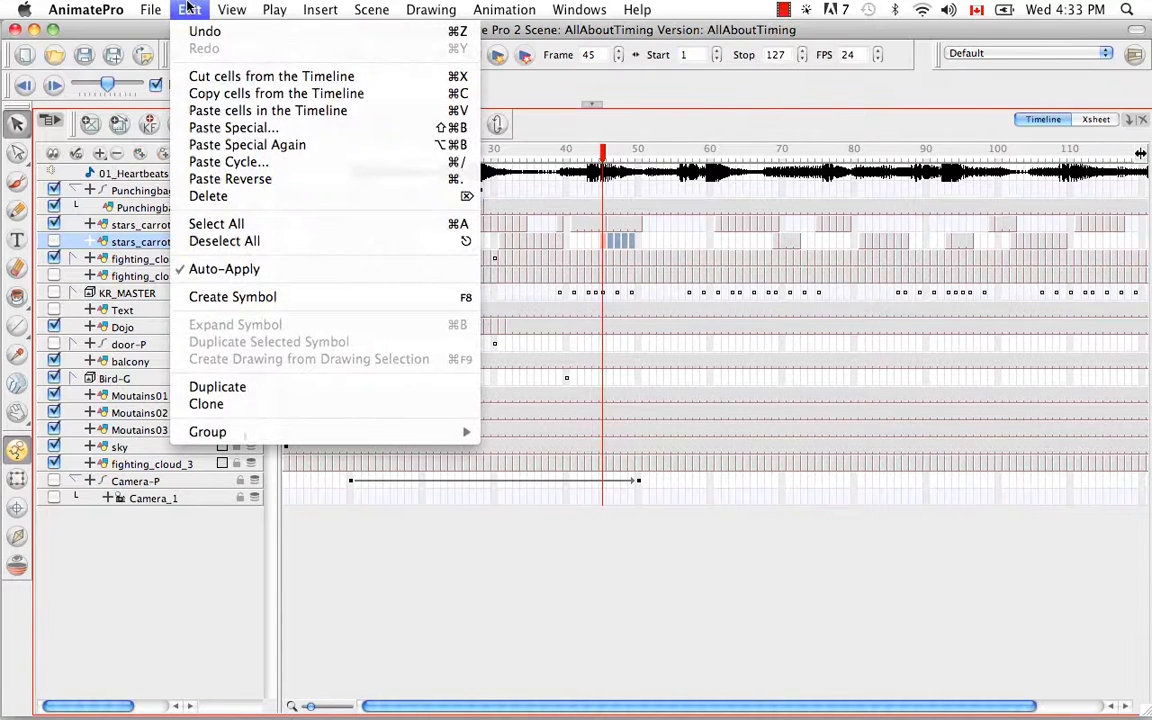
{"action": "left_click", "coordinate": [230, 96]}
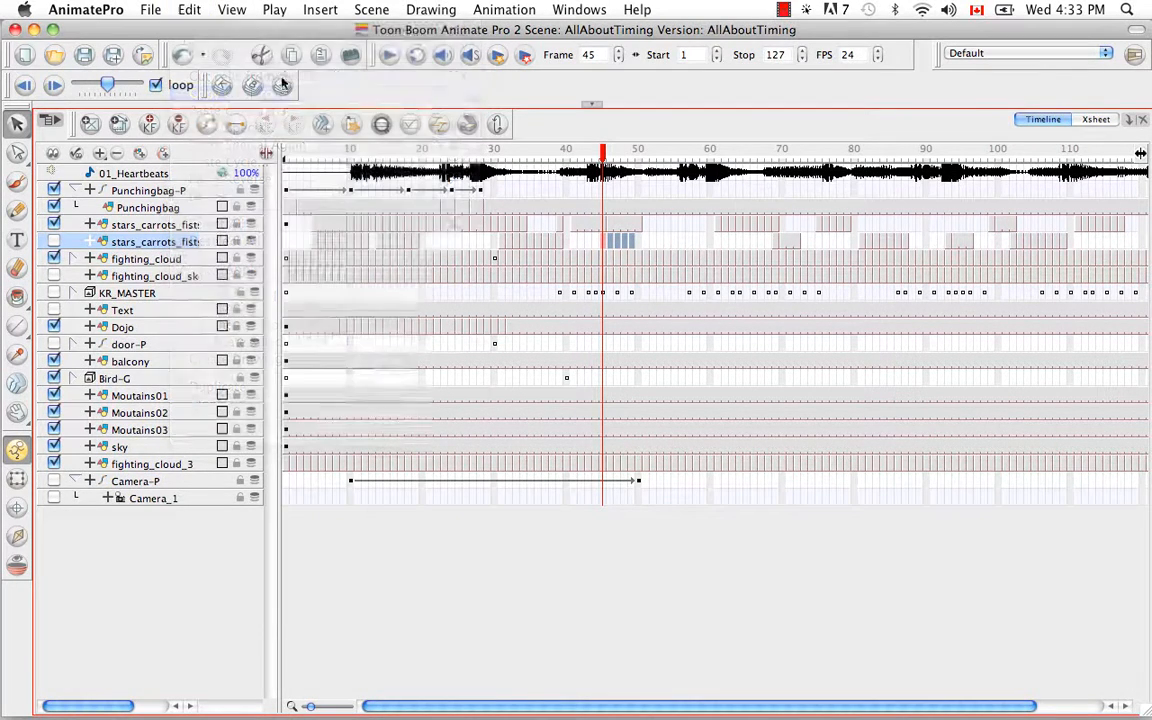
- Paste Special the copied cells at frame 83 of stars_carrots_fists_clean, only creating drawings when they do not exist, and undo the paste
{"action": "left_click", "coordinate": [612, 150]}
{"action": "left_click_drag", "start_coordinate": [612, 150], "coordinate": [638, 150]}
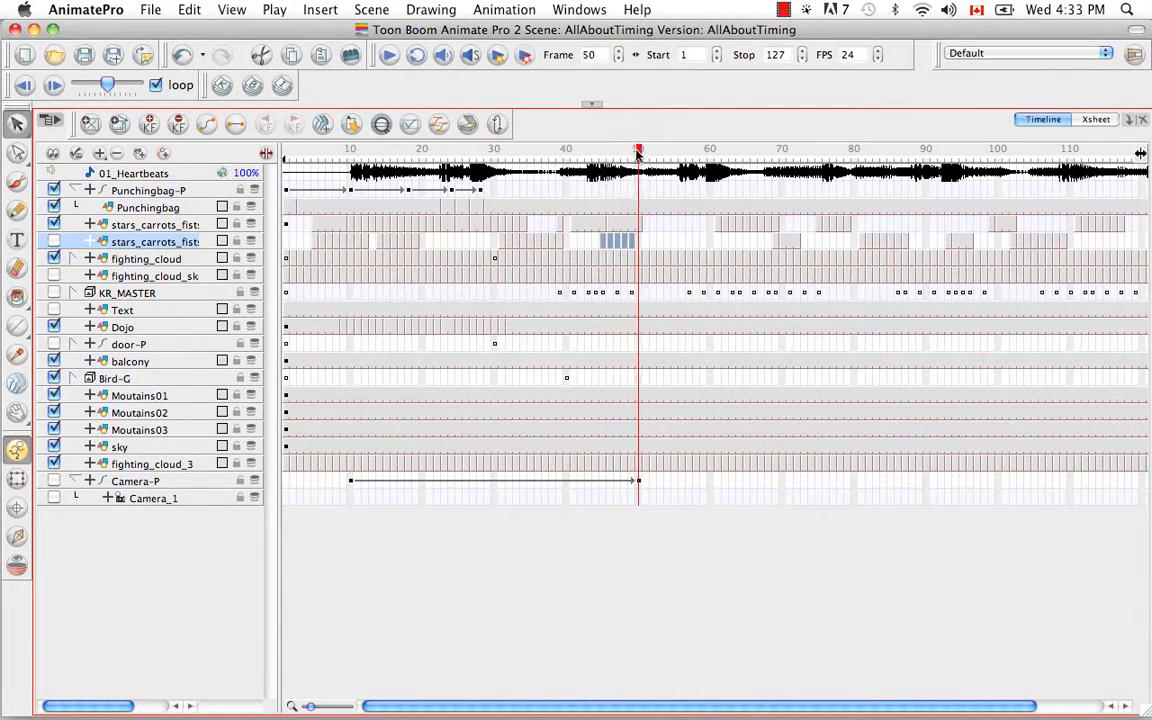
{"action": "left_click", "coordinate": [641, 240]}
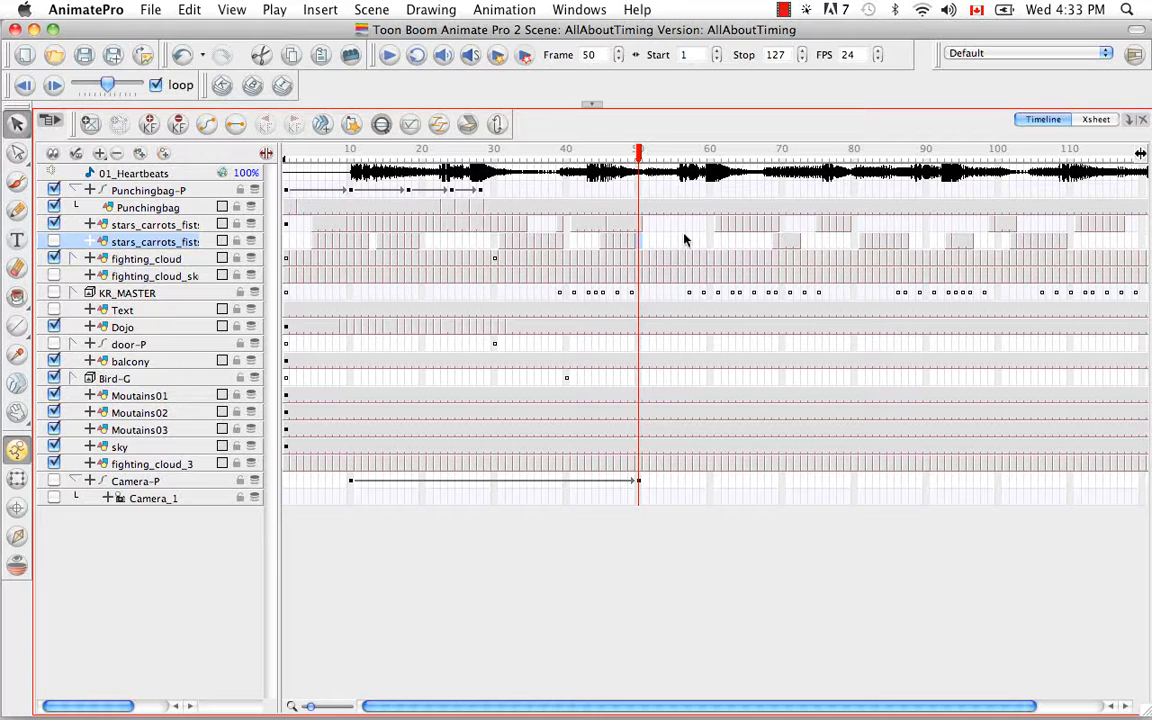
{"action": "left_click", "coordinate": [875, 224]}
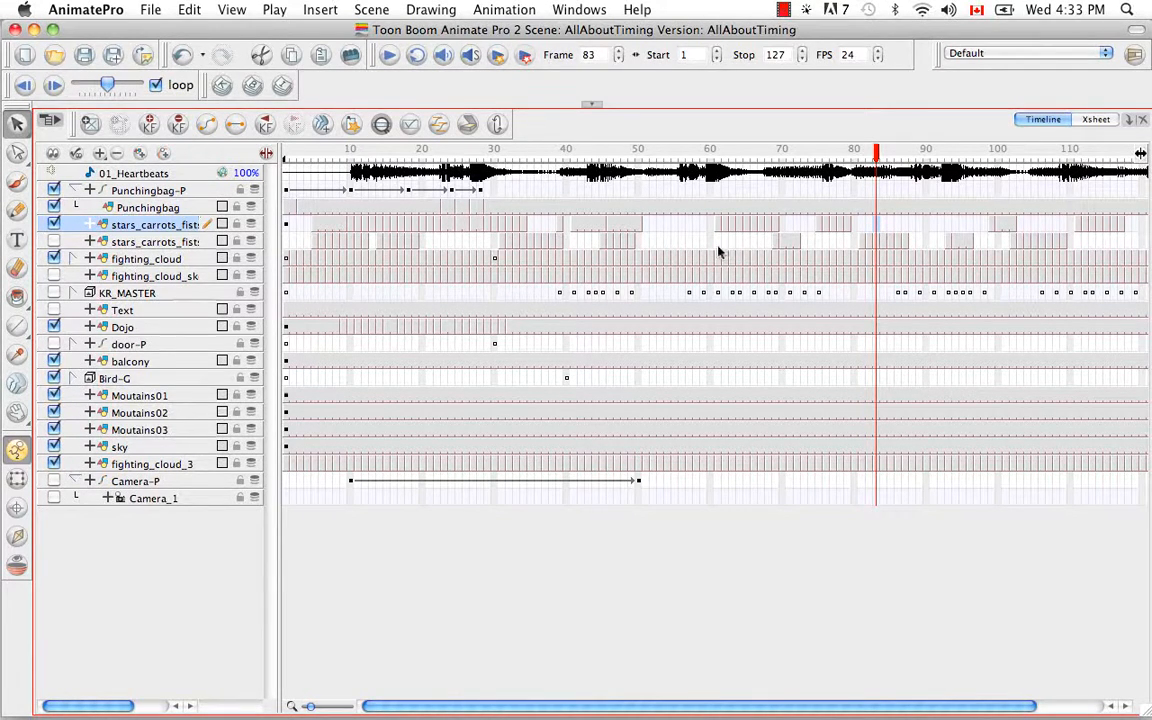
{"action": "left_click", "coordinate": [192, 10]}
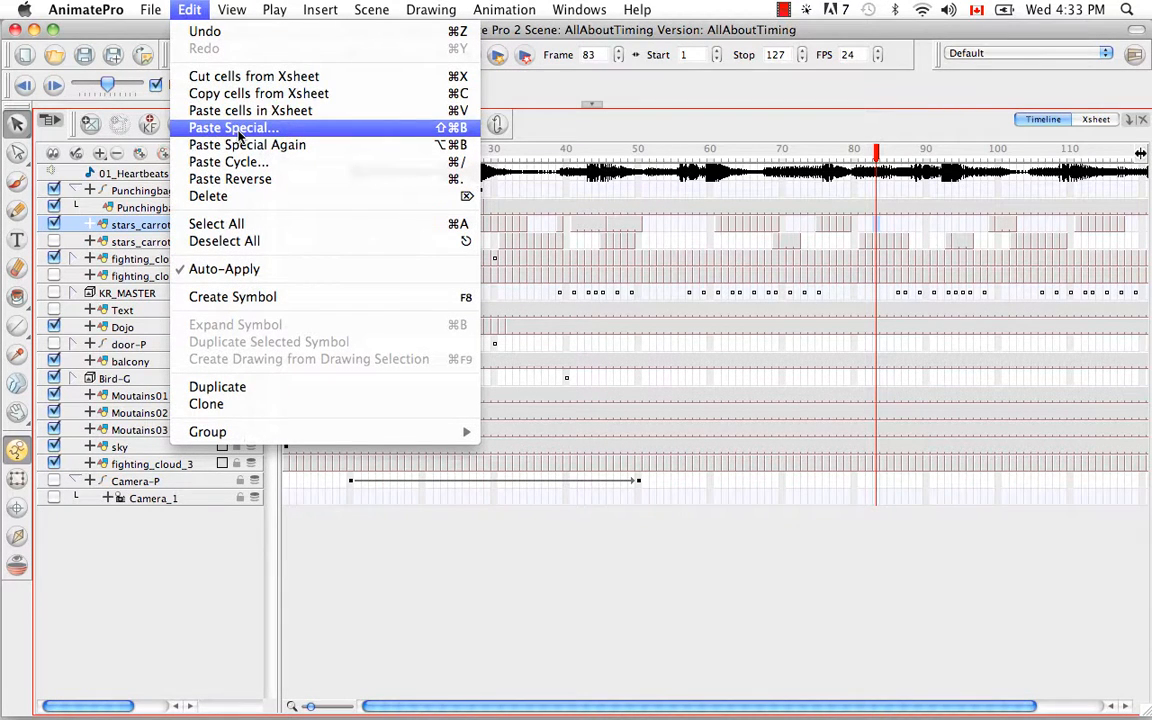
{"action": "left_click", "coordinate": [238, 134]}
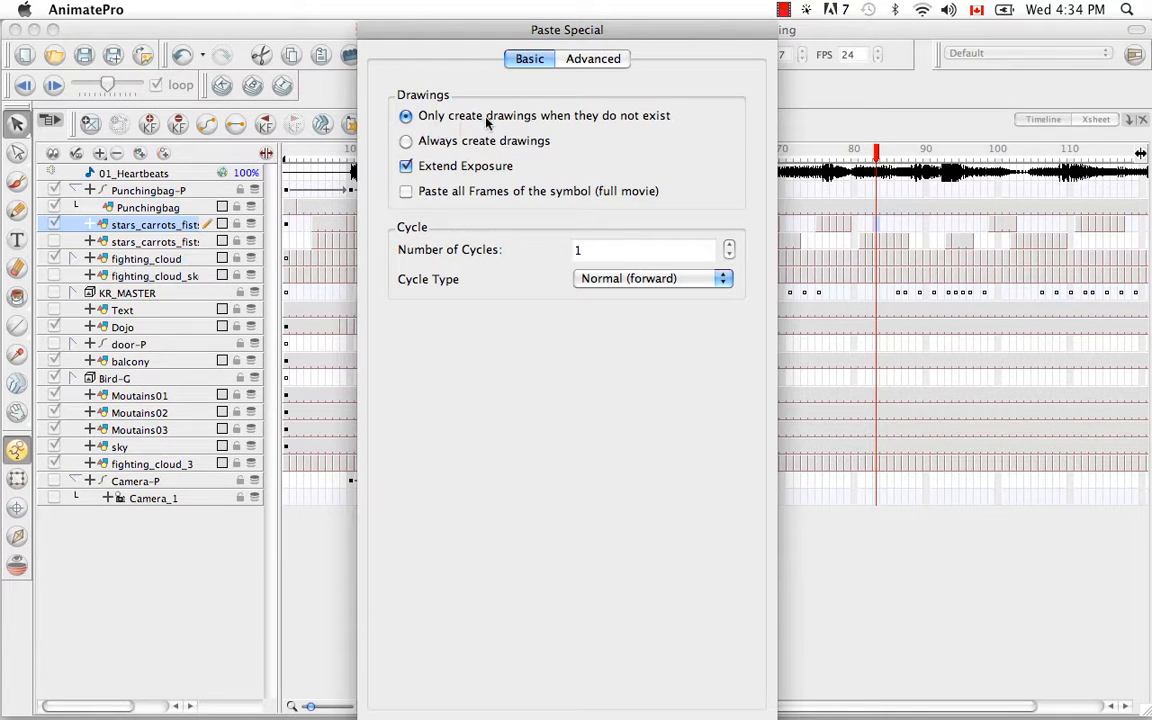
{"action": "left_click", "coordinate": [406, 141]}
{"action": "left_click", "coordinate": [406, 116]}
{"action": "key", "text": "Return"}
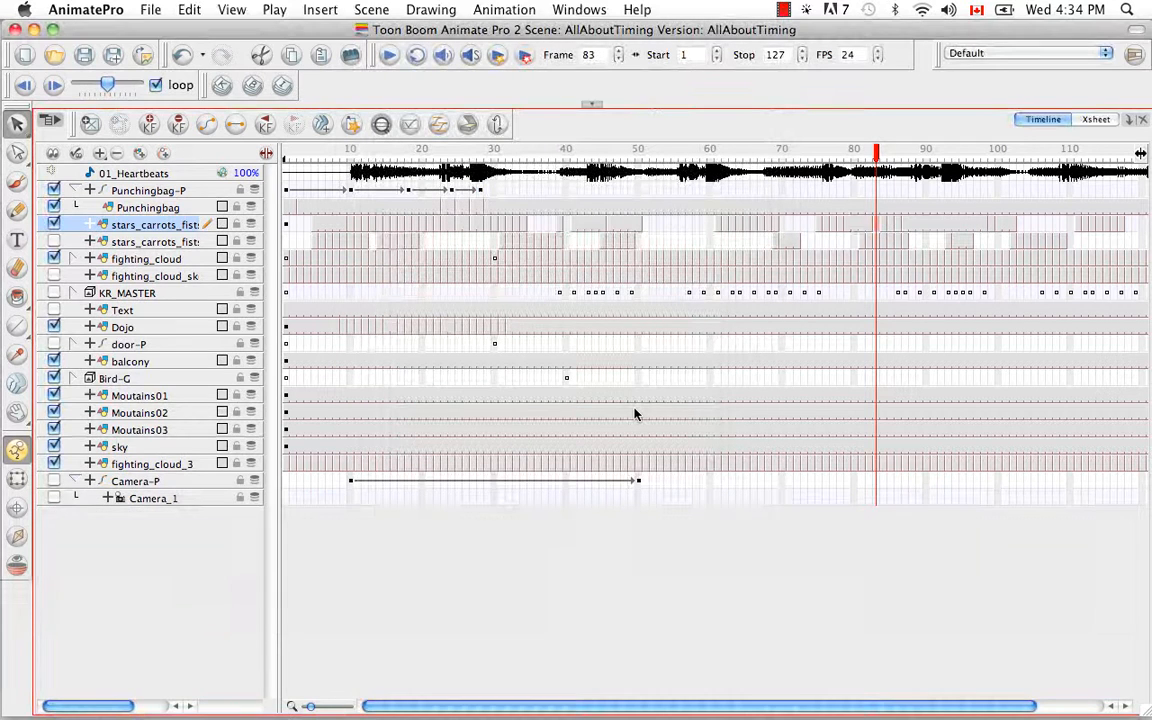
{"action": "key", "text": "super+z"}
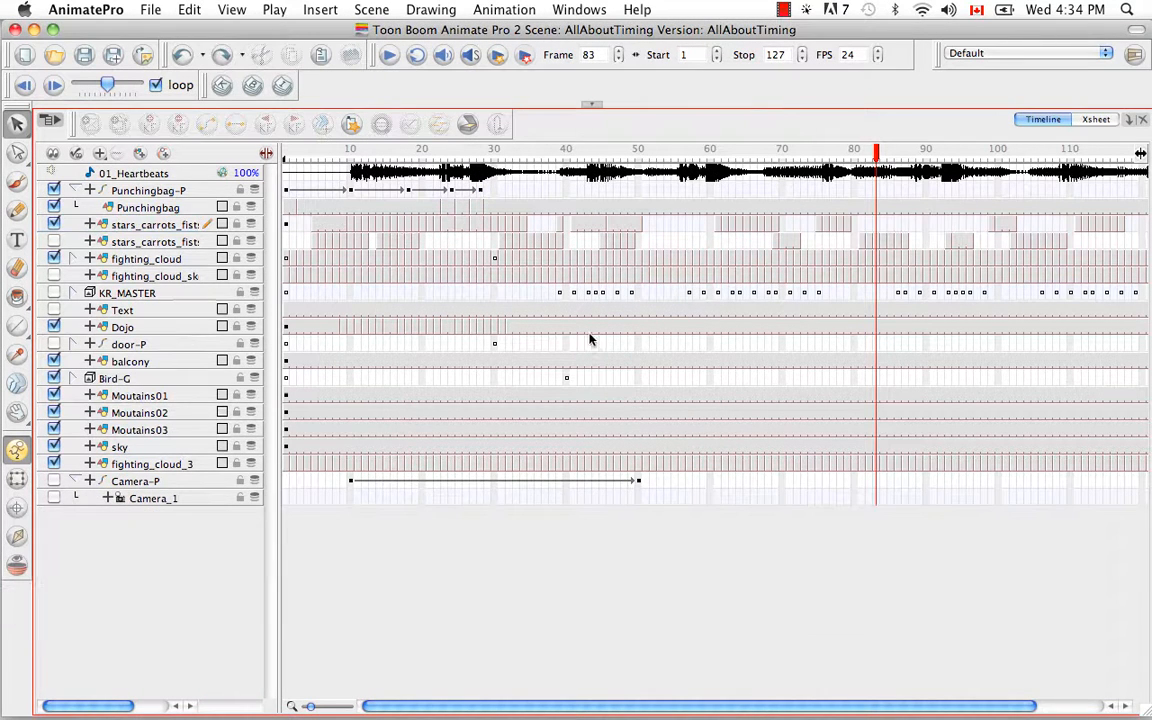
- Look for Paste Special Again among the tools available for the Timeline View toolbar, and close the Toolbar Manager without changes
{"action": "left_click", "coordinate": [188, 10]}
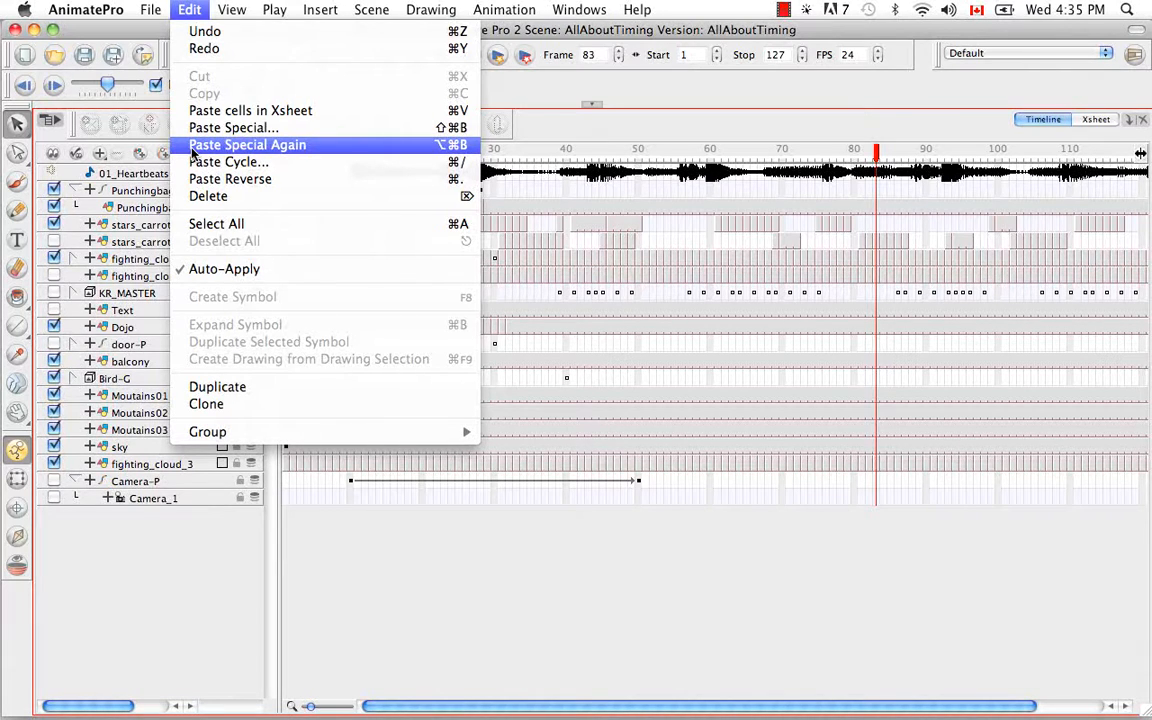
{"action": "left_click", "coordinate": [674, 129]}
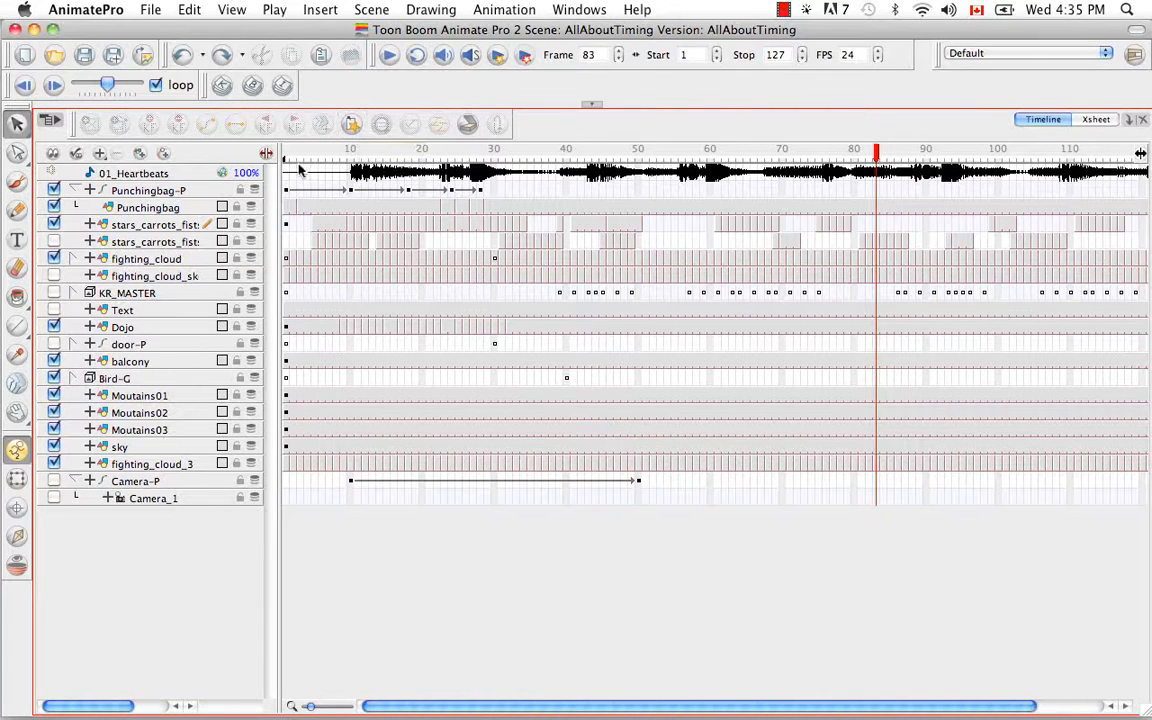
{"action": "right_click", "coordinate": [73, 125]}
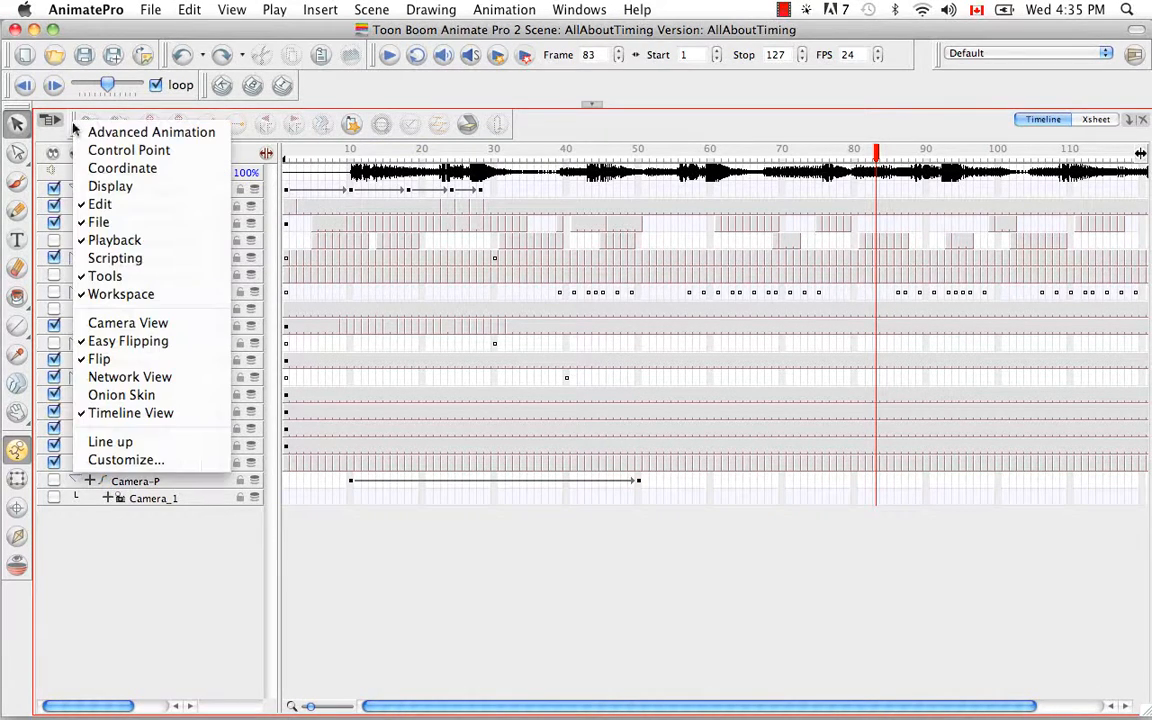
{"action": "left_click", "coordinate": [160, 461]}
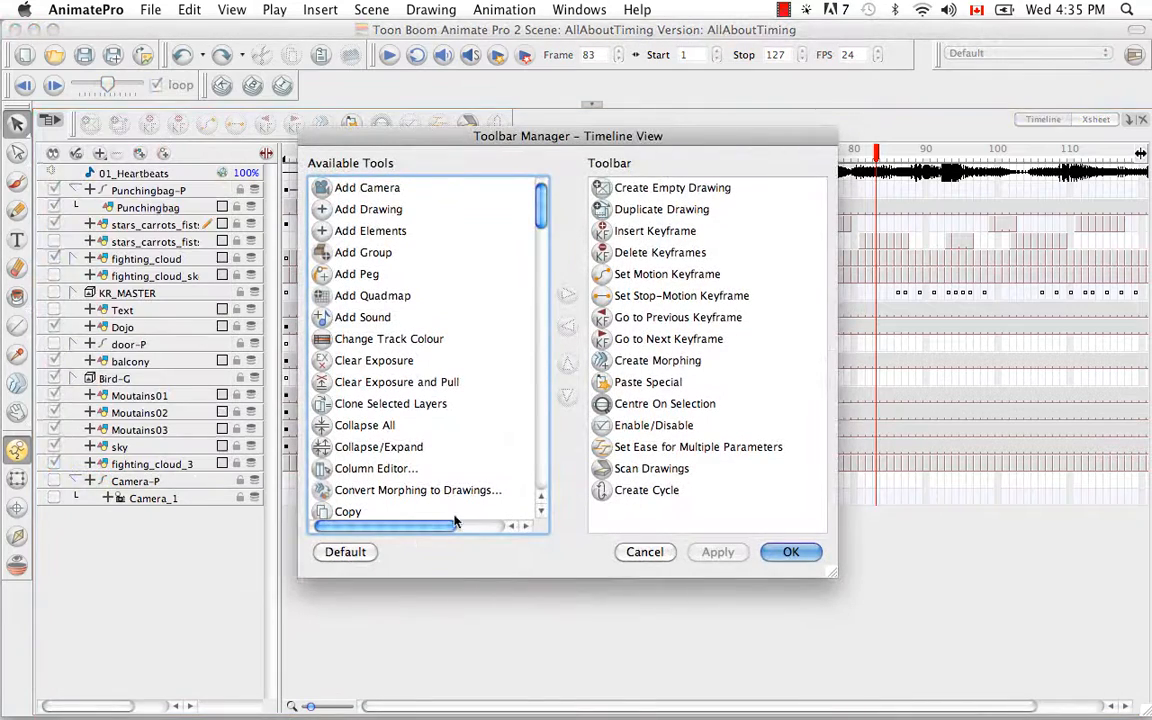
{"action": "left_click_drag", "start_coordinate": [541, 213], "coordinate": [555, 333]}
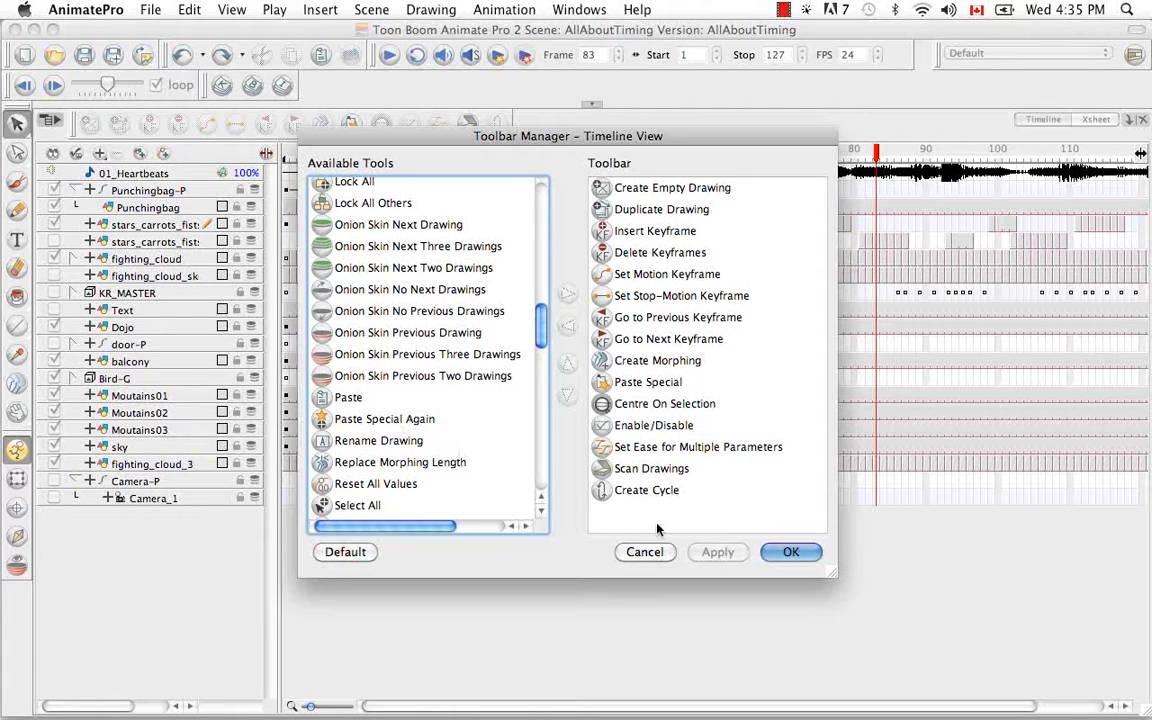
{"action": "left_click", "coordinate": [645, 552]}
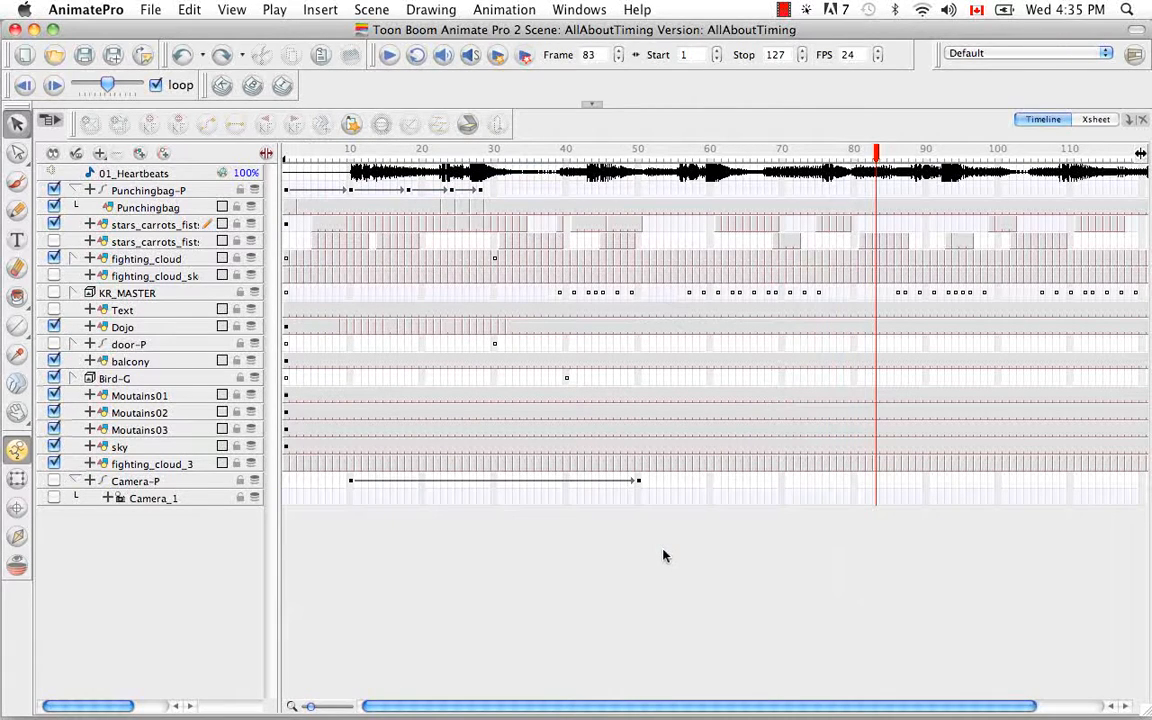